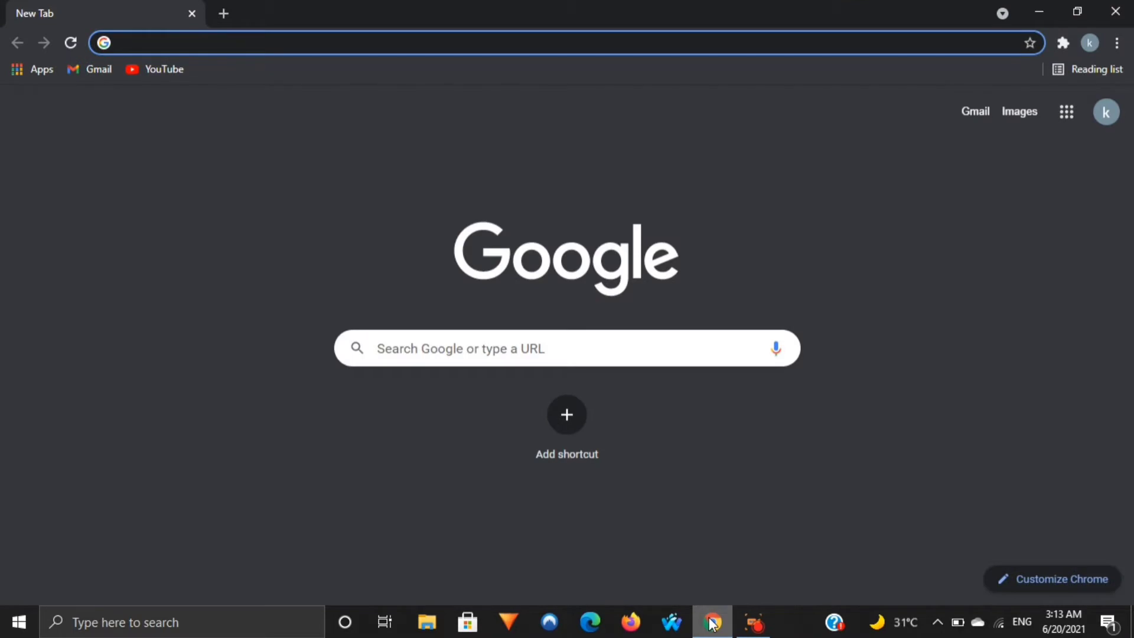
- Search Google for teespring and open the Teespring website from the results
left_click(413, 348)
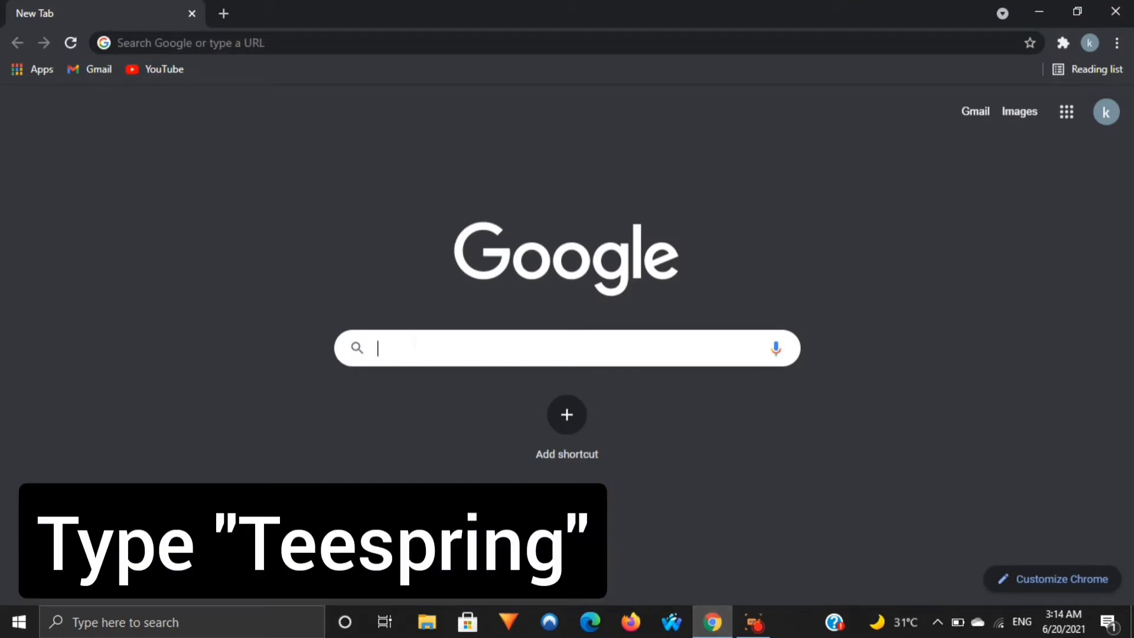
type("t")
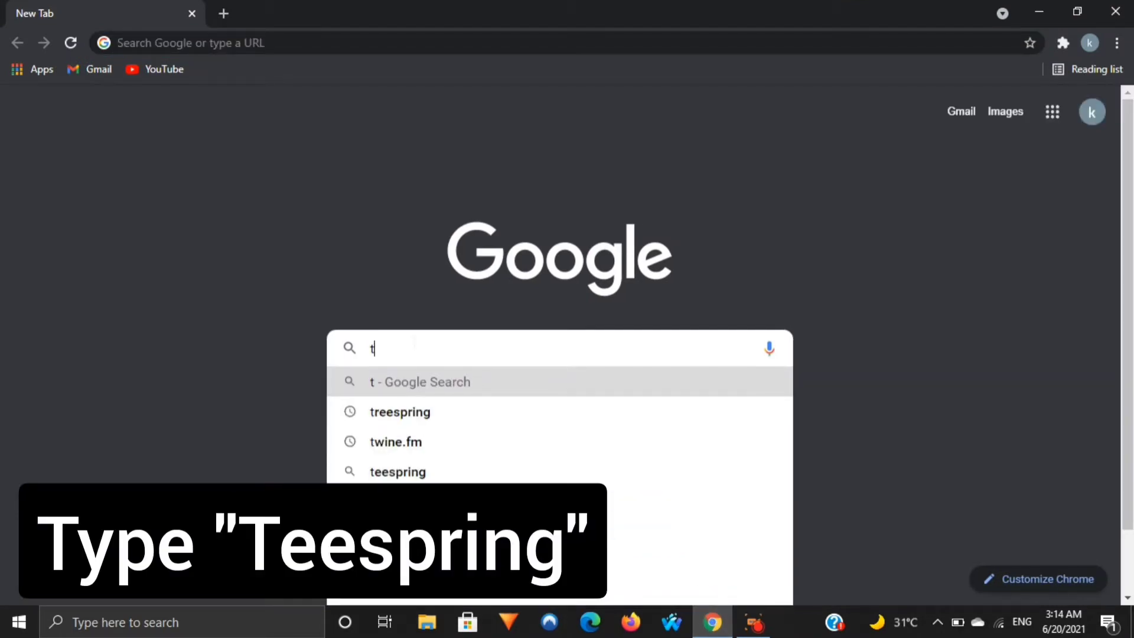
type("eespring")
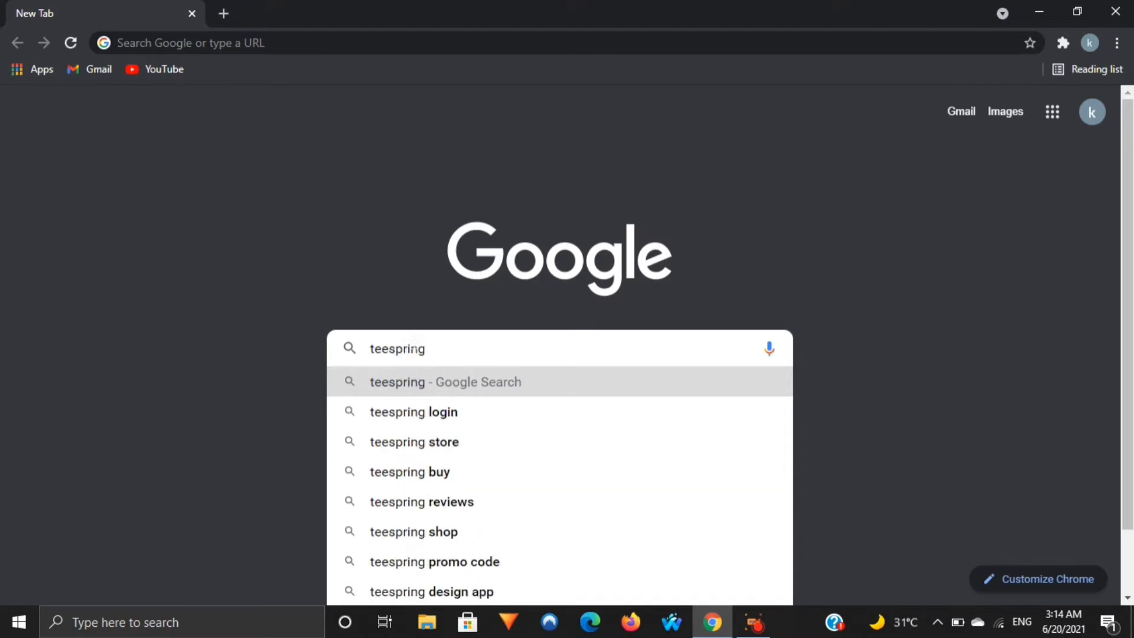
key("Return")
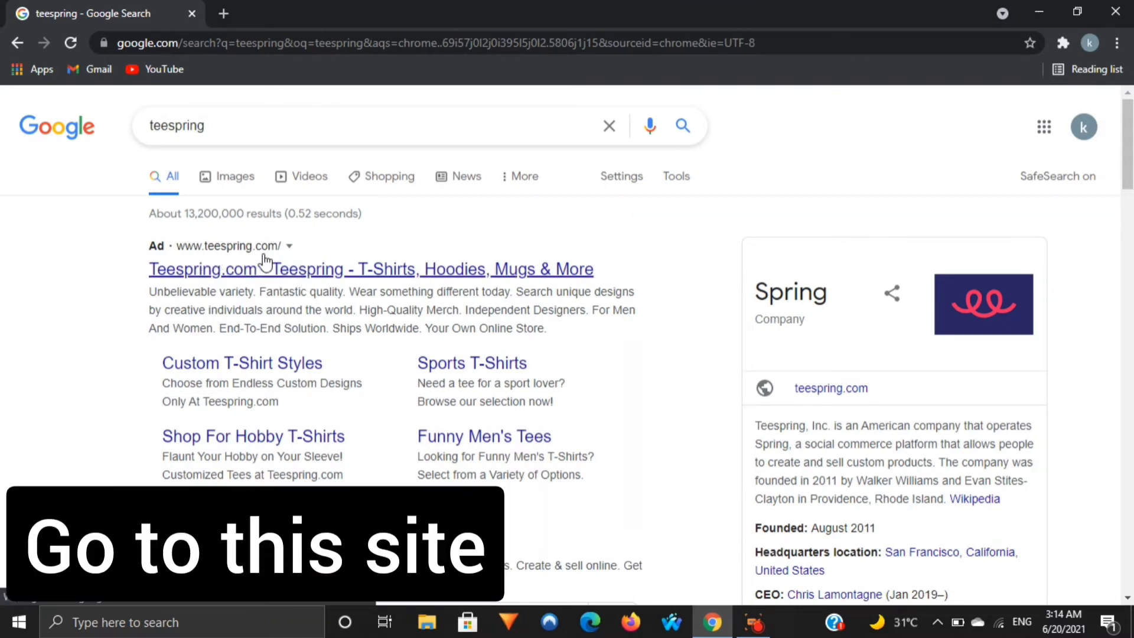
left_click(319, 273)
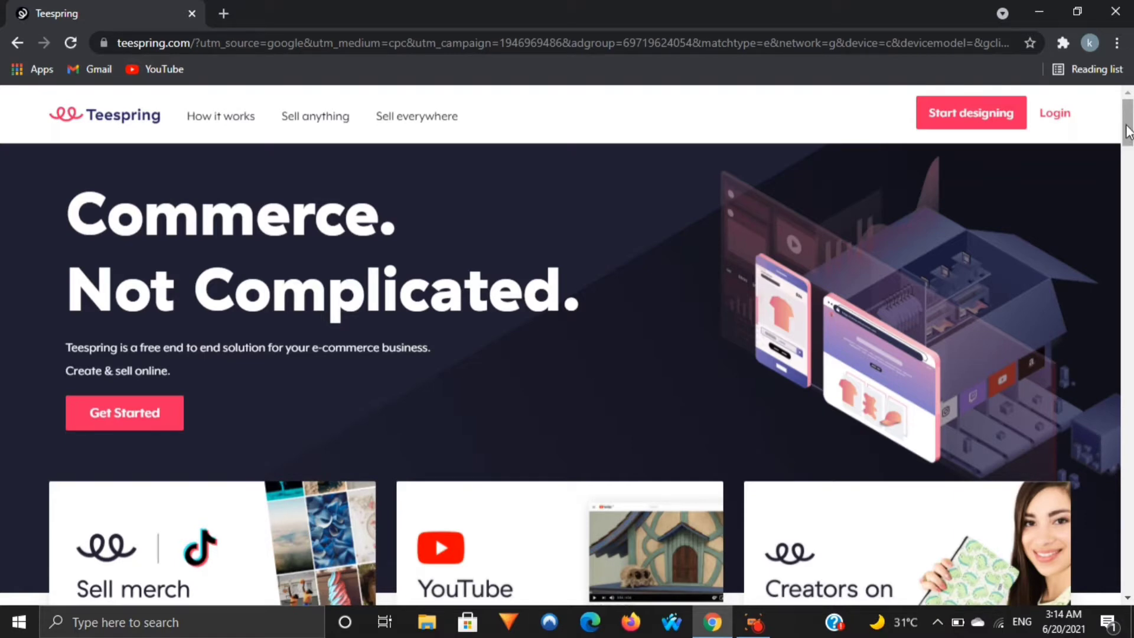
- Browse the sample products on the Teespring homepage, then start designing to sign up and enter R&S as the brand and store name
left_click_drag(1126, 133, 1131, 236)
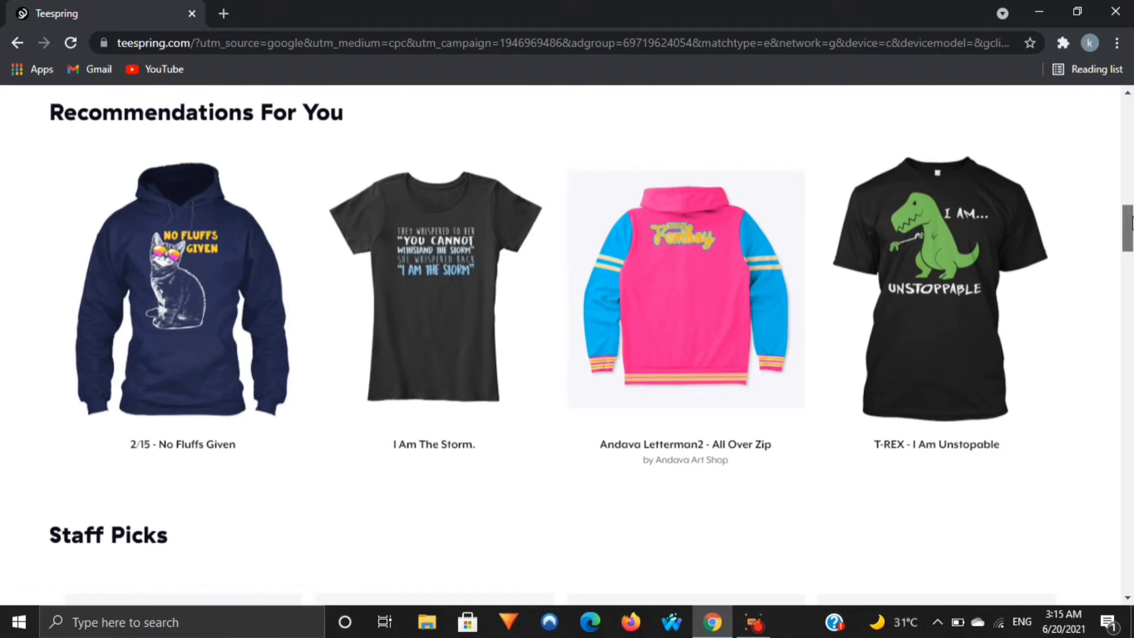
left_click_drag(1131, 221, 1131, 377)
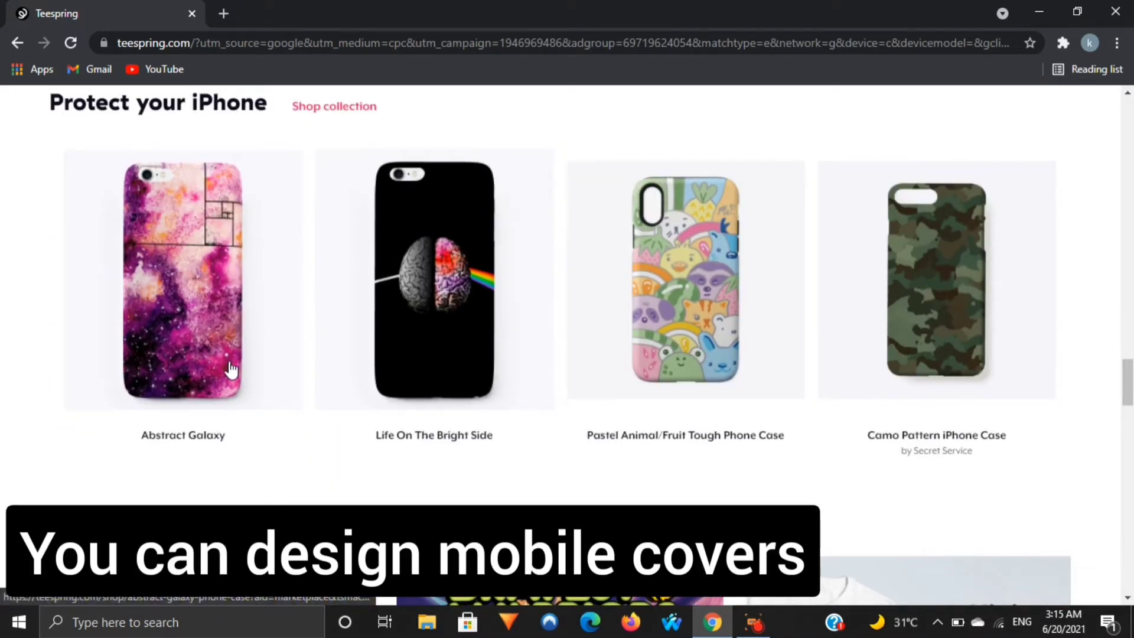
scroll(941, 309, "down", 8)
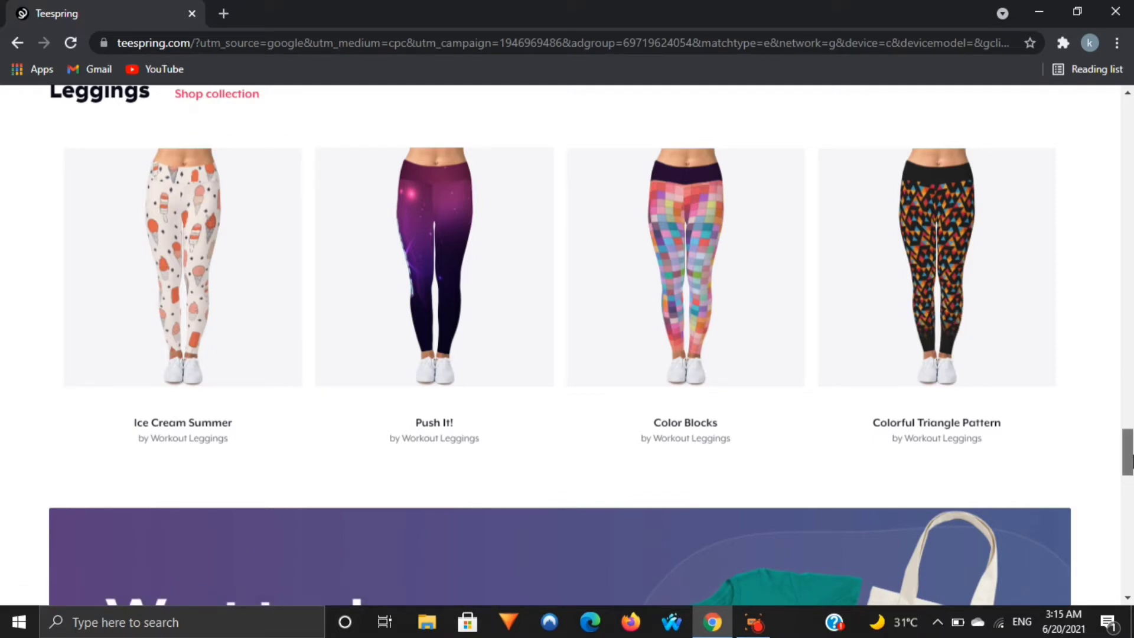
left_click_drag(1128, 466, 1128, 112)
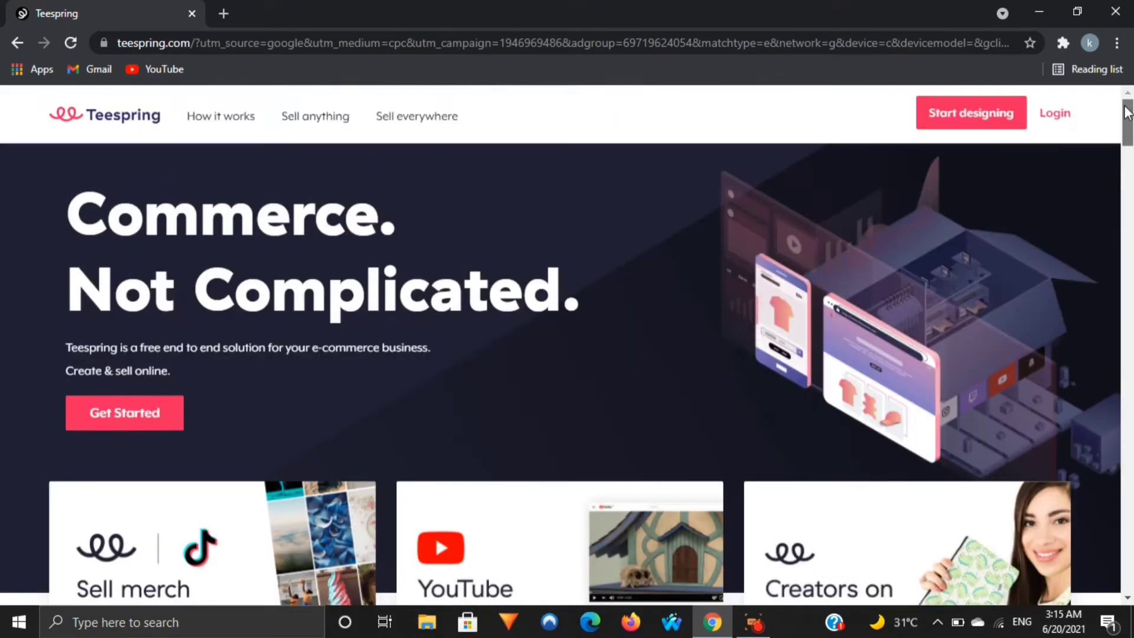
left_click(969, 126)
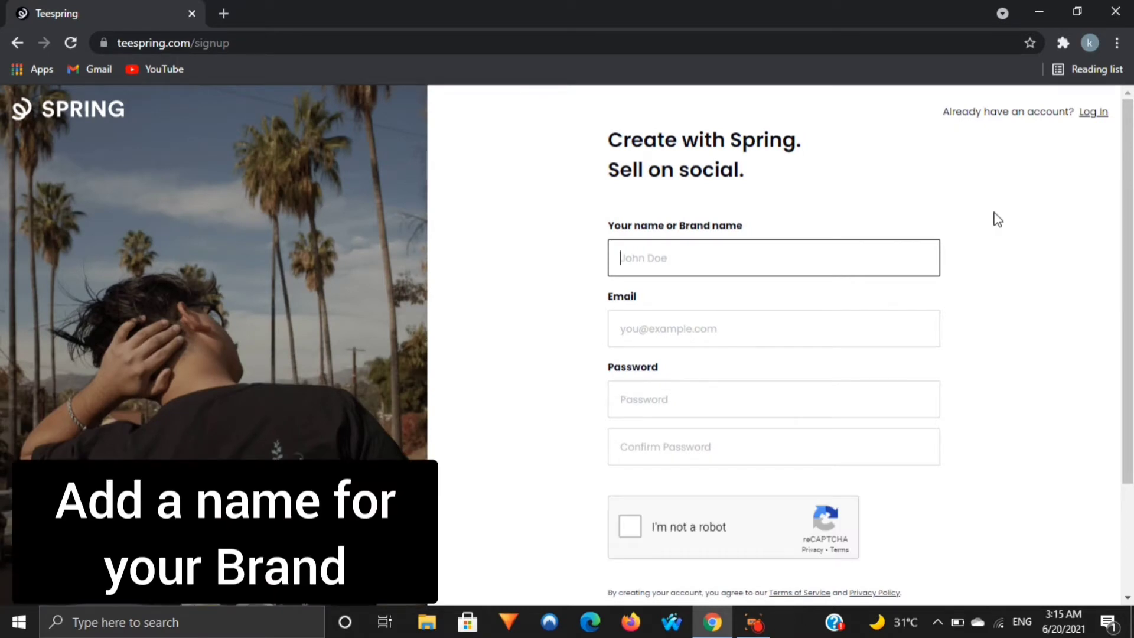
type("R")
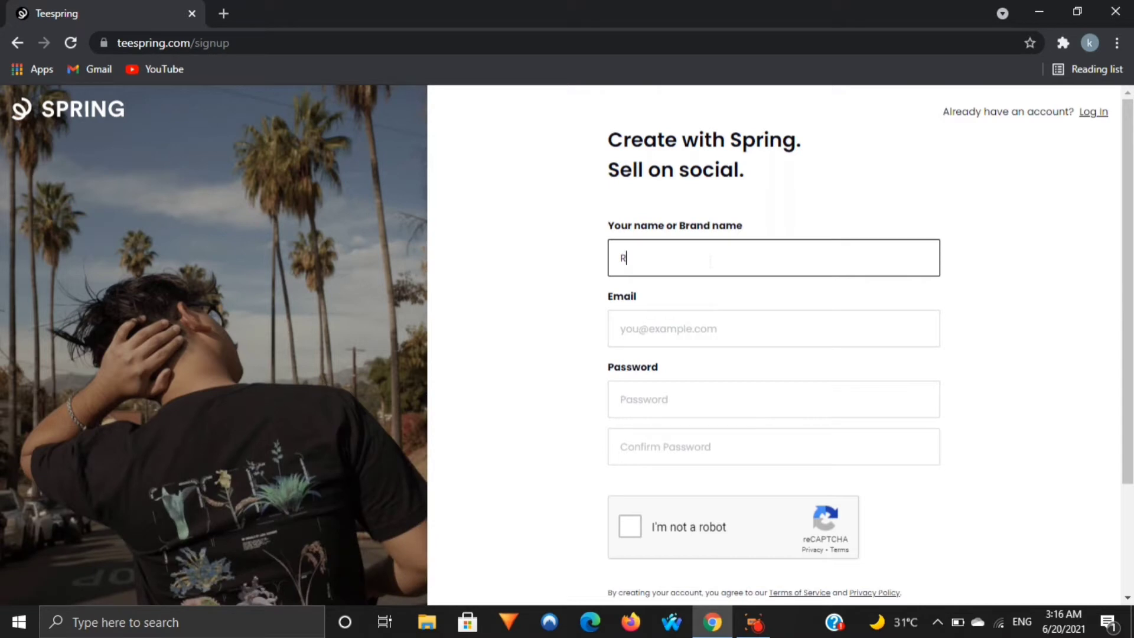
type("&S")
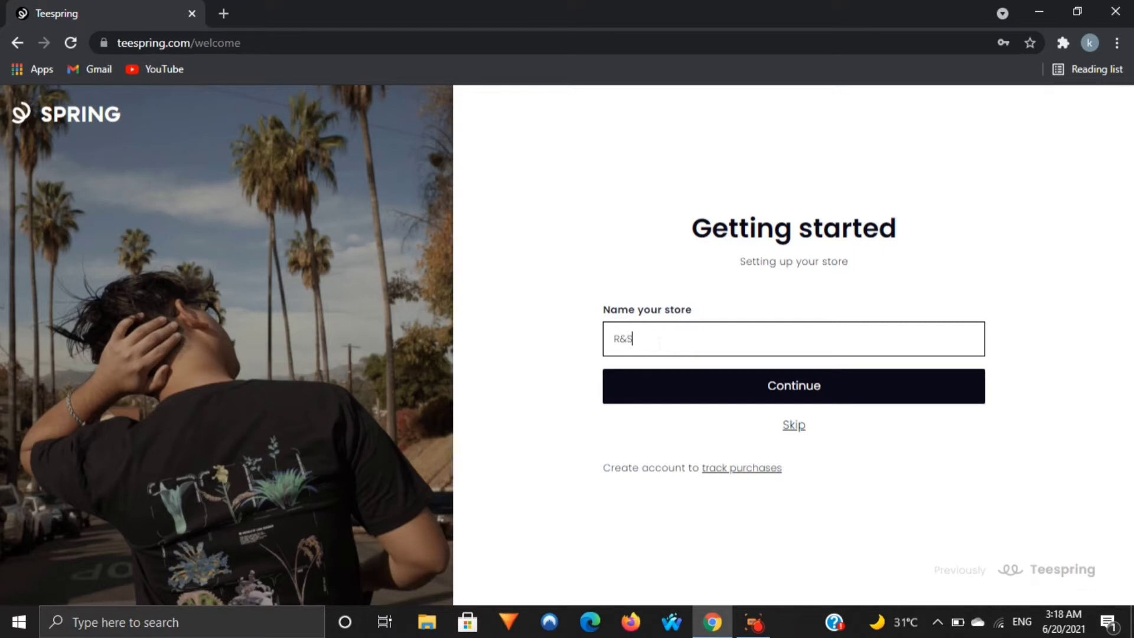
- Continue the store setup and choose the work field that best describes the account owner
left_click(785, 392)
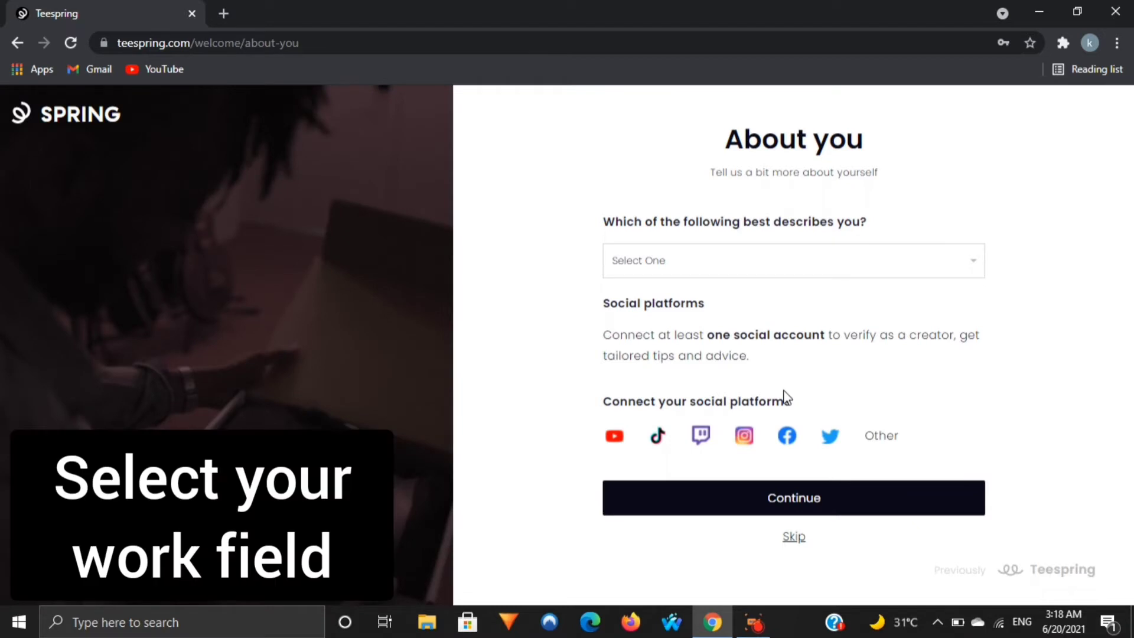
left_click(974, 272)
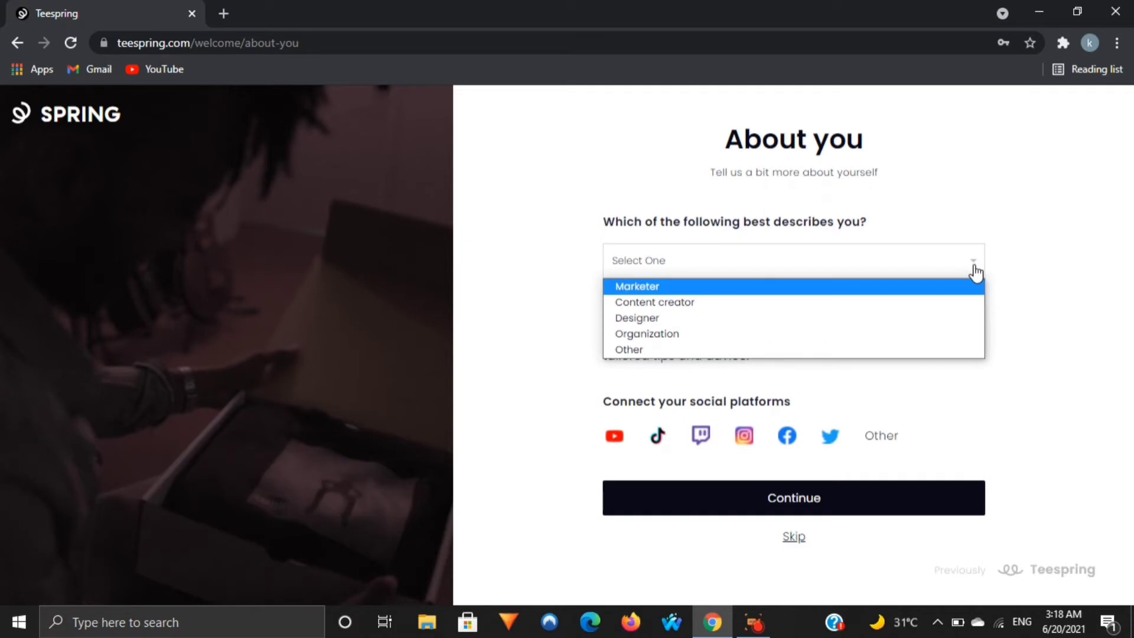
left_click(648, 328)
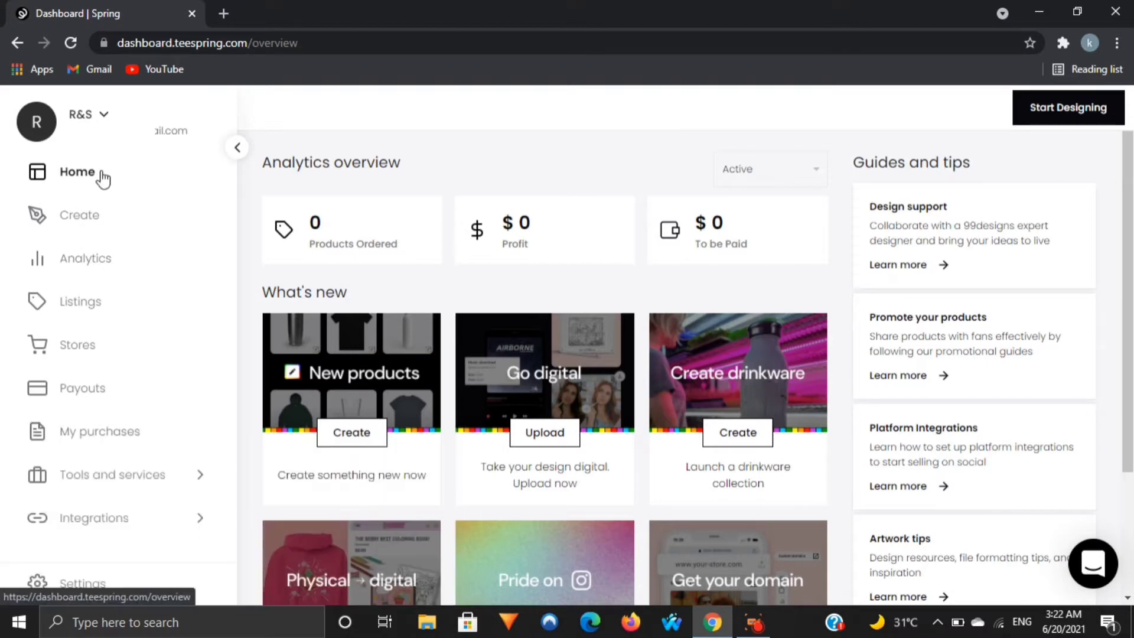
- Send the verification email from the dashboard and verify the address through the Spring message in Gmail
left_click(102, 177)
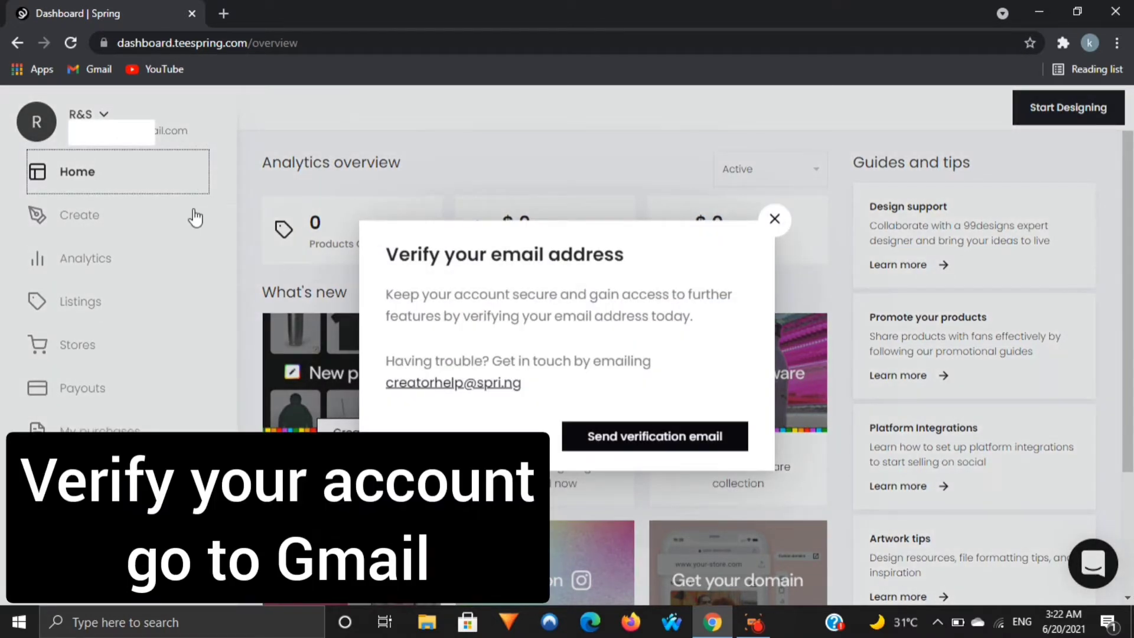
left_click(648, 438)
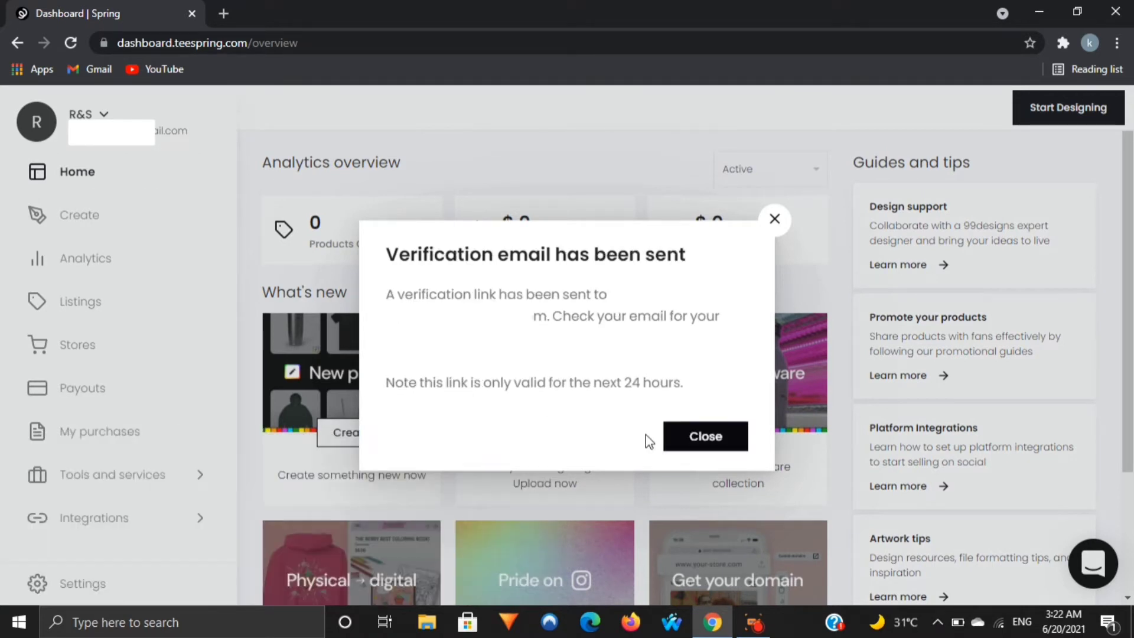
left_click(224, 13)
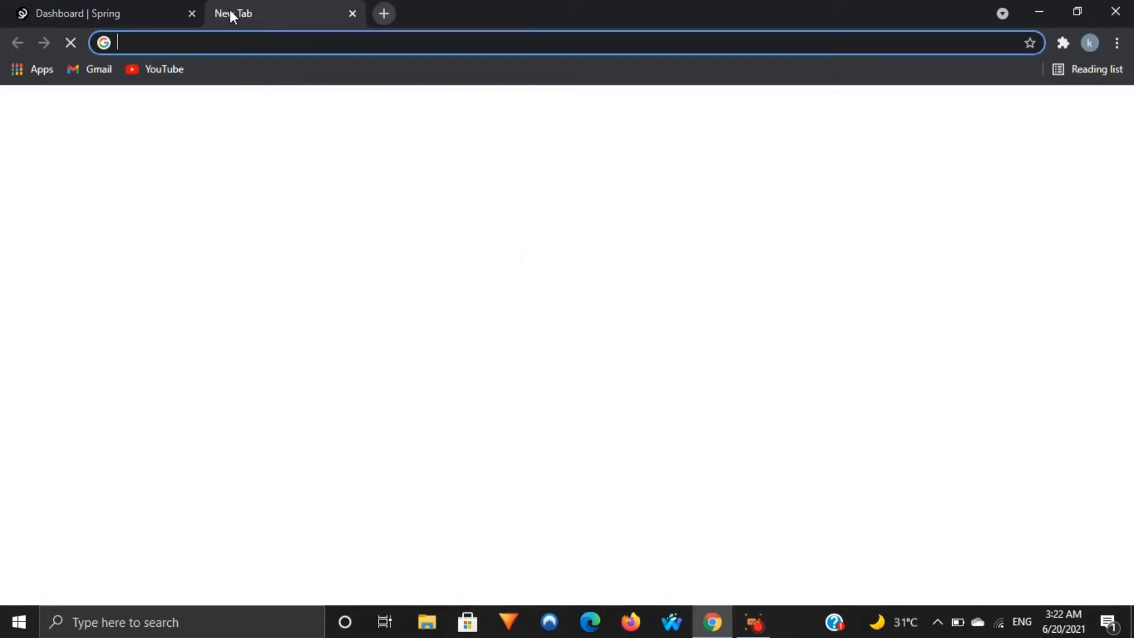
left_click(96, 71)
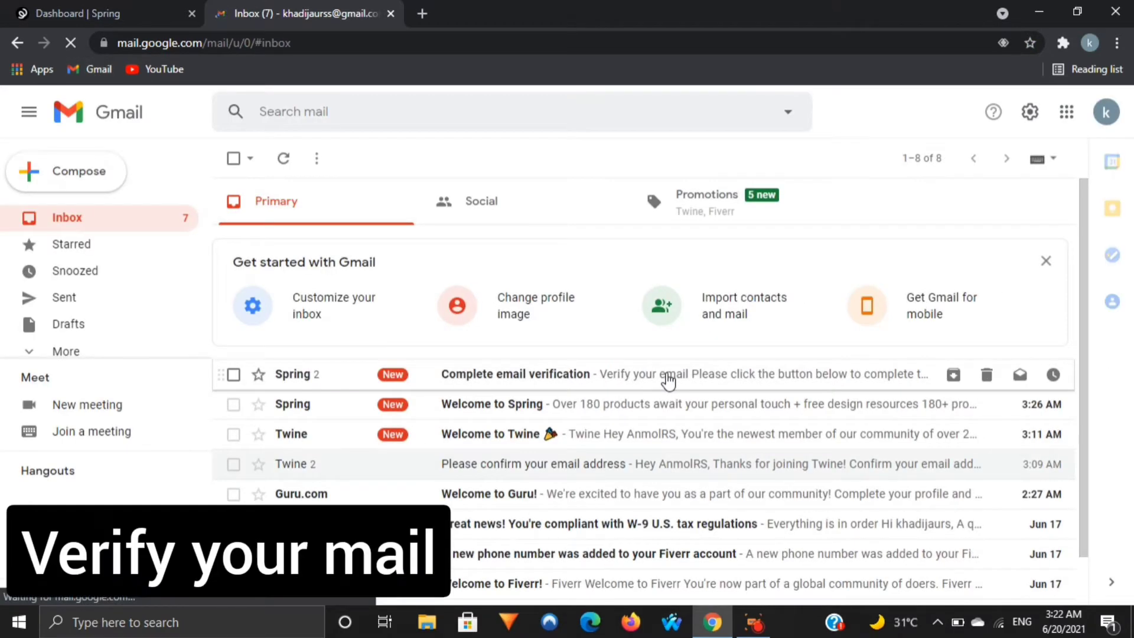
left_click(665, 380)
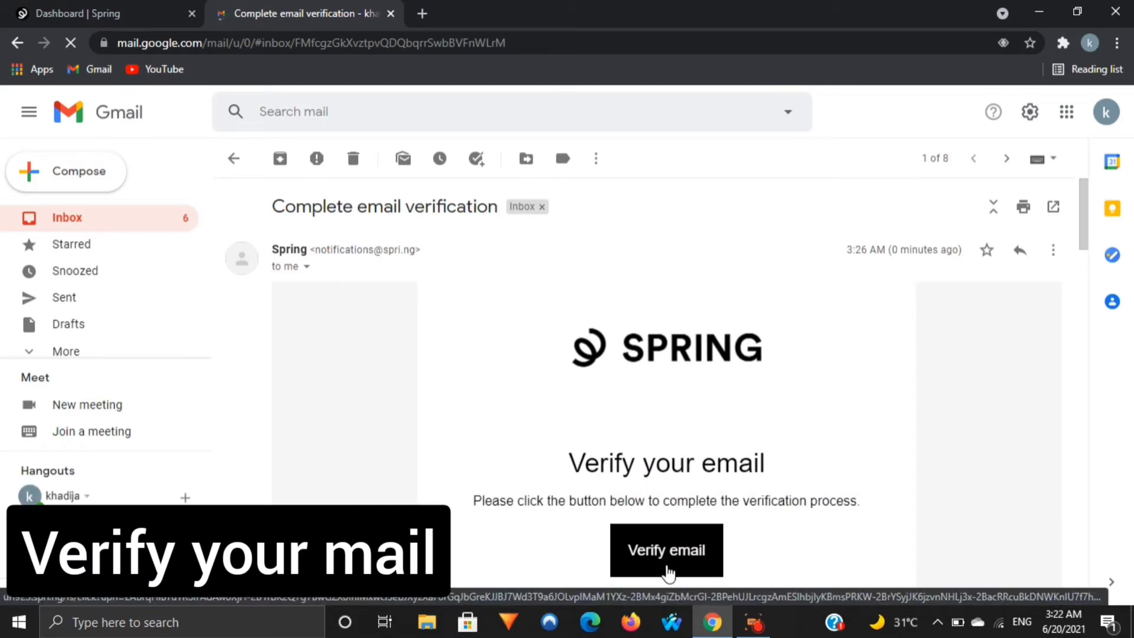
left_click(668, 571)
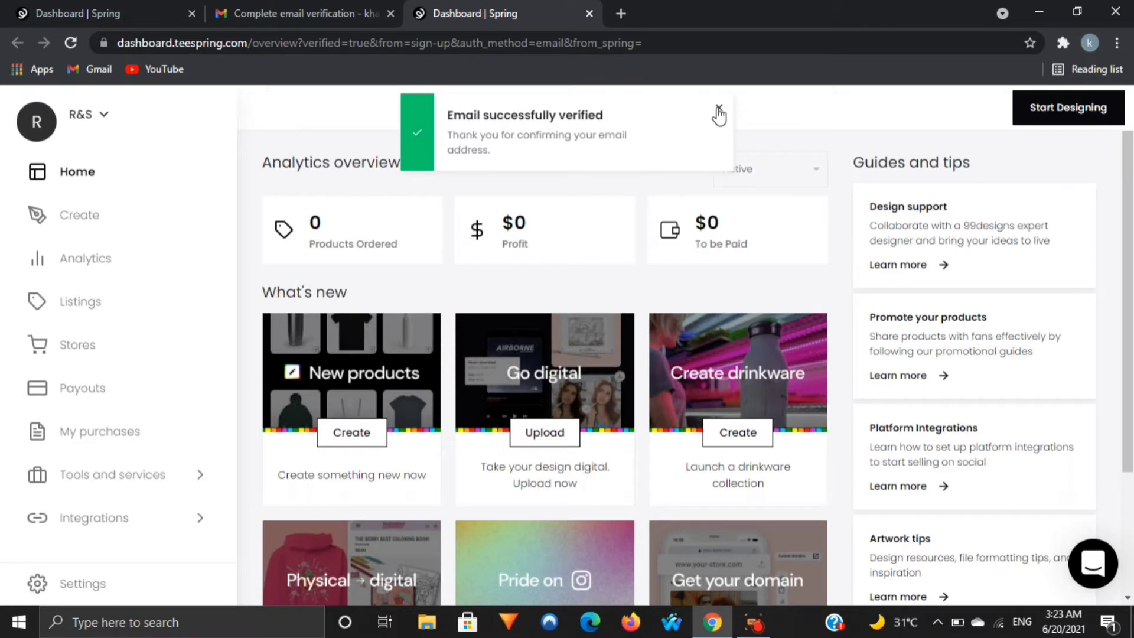
- Dismiss the verification notice and close the extra browser tabs, keeping one Spring dashboard open
left_click(718, 112)
left_click(391, 13)
left_click(391, 13)
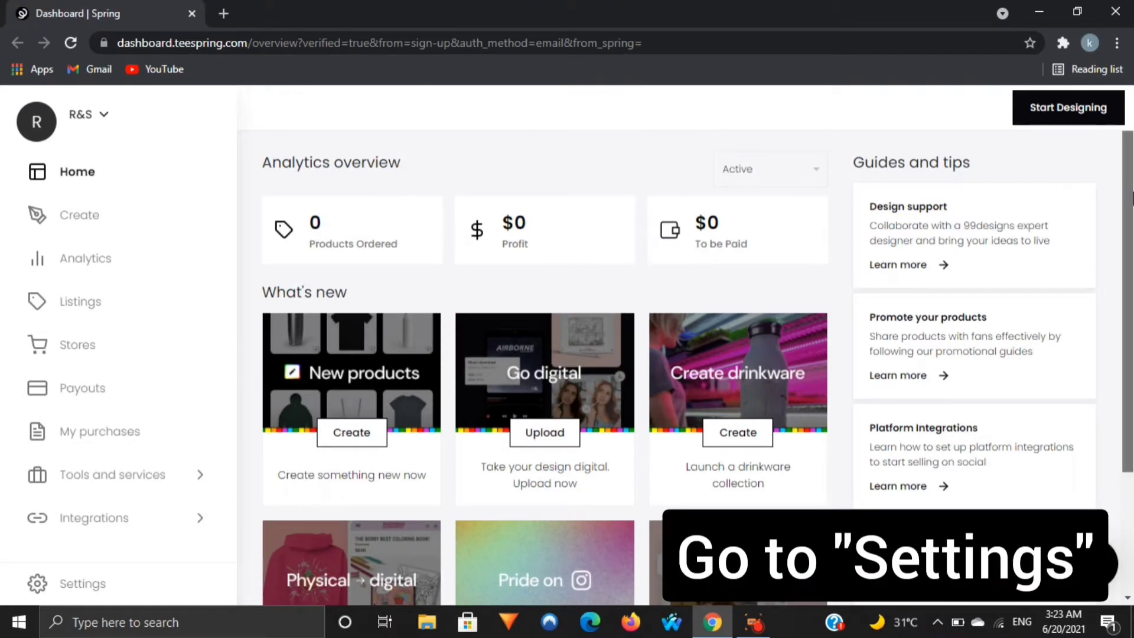
- In the account settings, fill in the profile with display name recycle&sew and the default address, and save the info
scroll(680, 355, "down", 2)
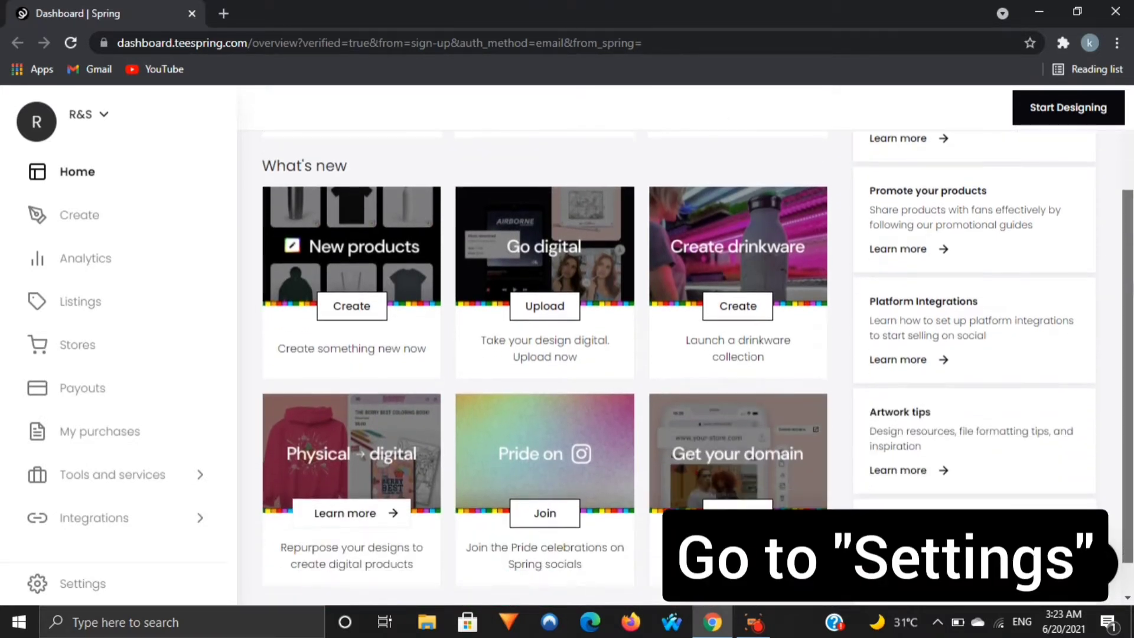
scroll(698, 376, "down", 1)
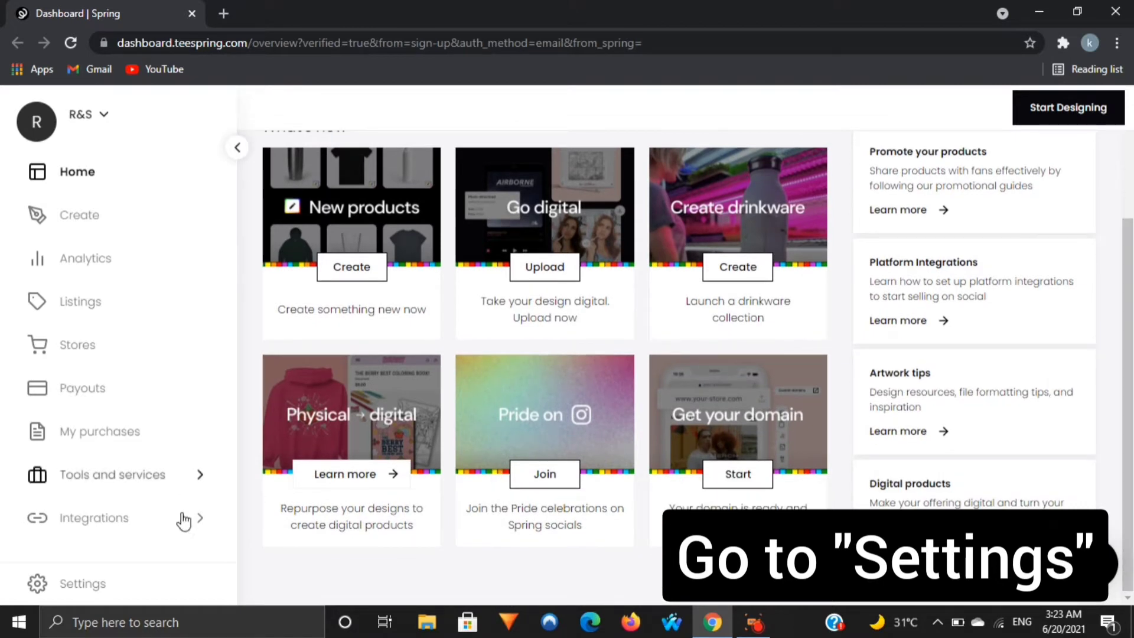
left_click(74, 591)
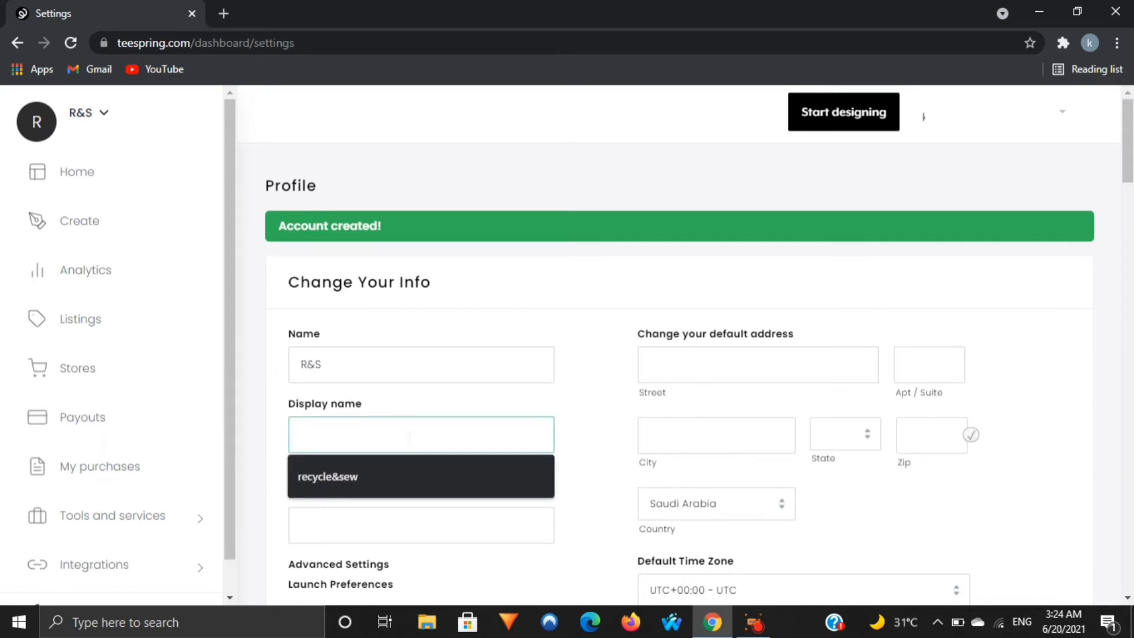
left_click(393, 475)
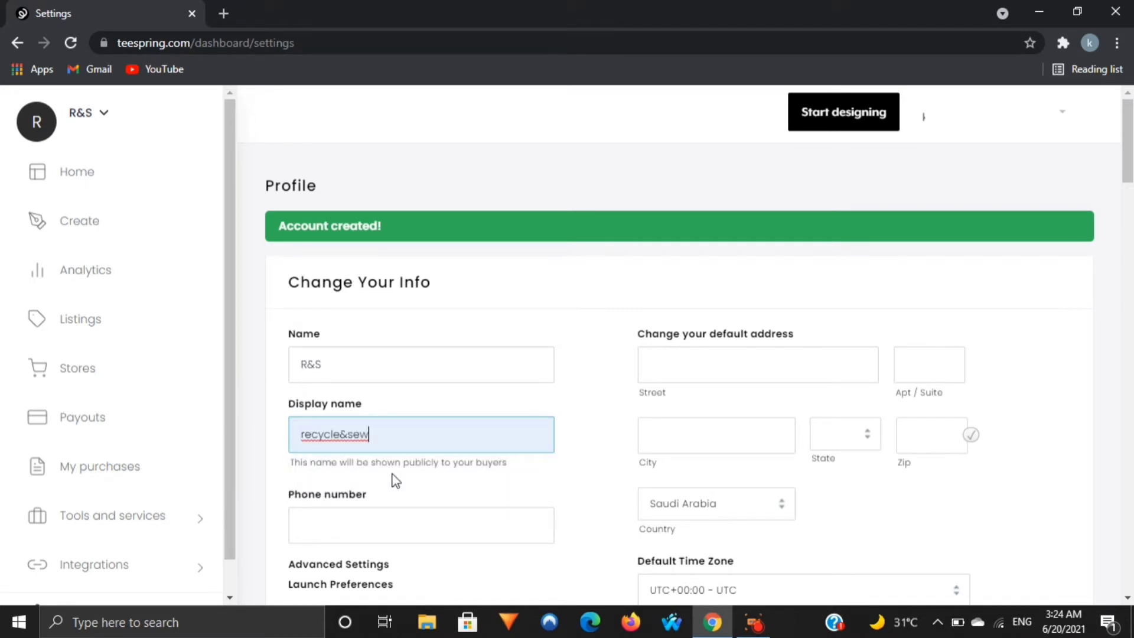
scroll(393, 520, "down", 10)
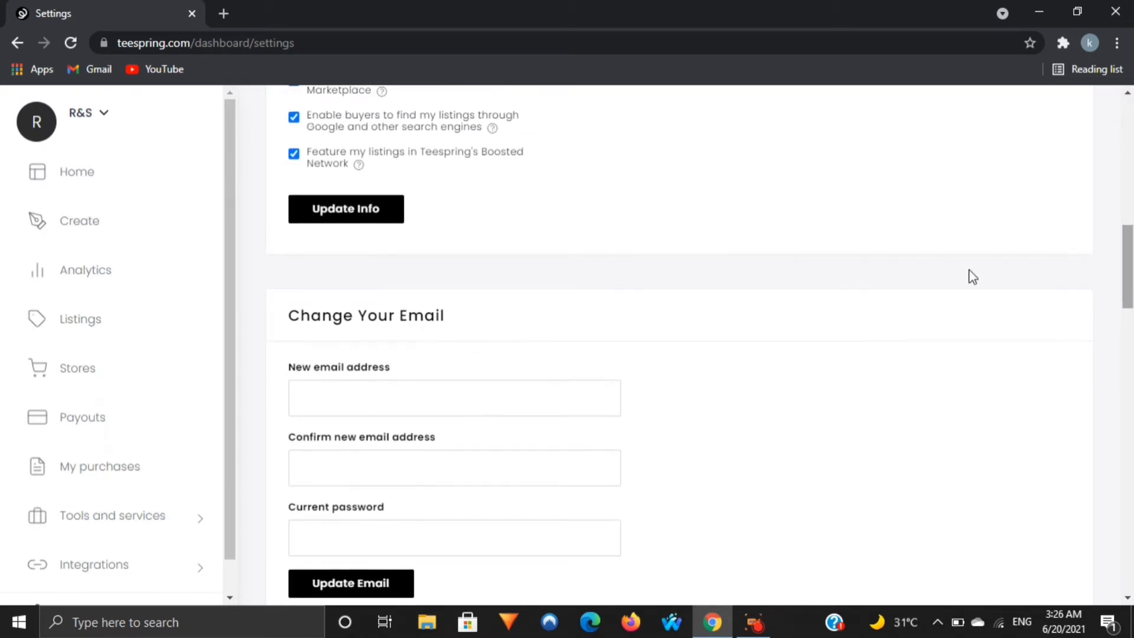
left_click(346, 209)
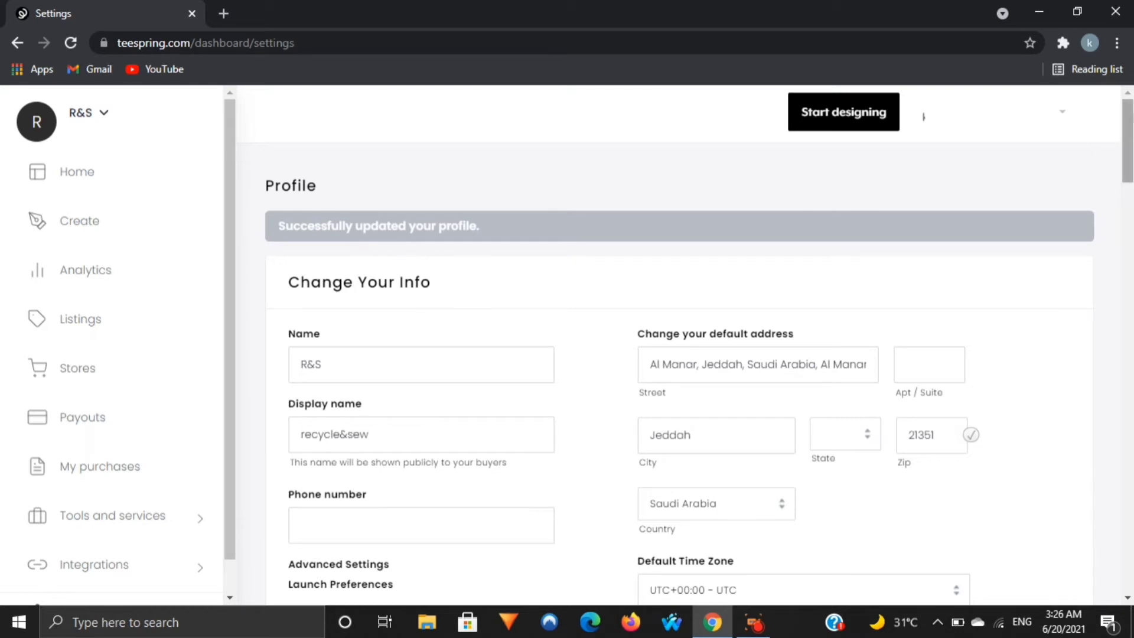
- Look over the email and password sections of the settings and start designing to open the product launcher
left_click_drag(1129, 124, 1124, 277)
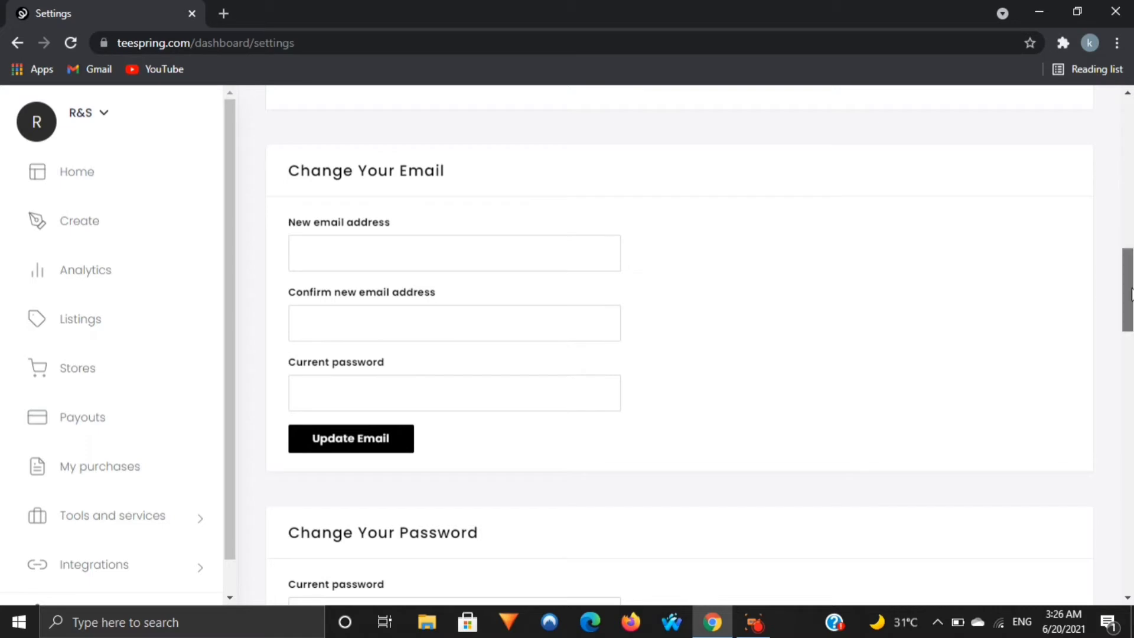
left_click_drag(1130, 295, 1130, 353)
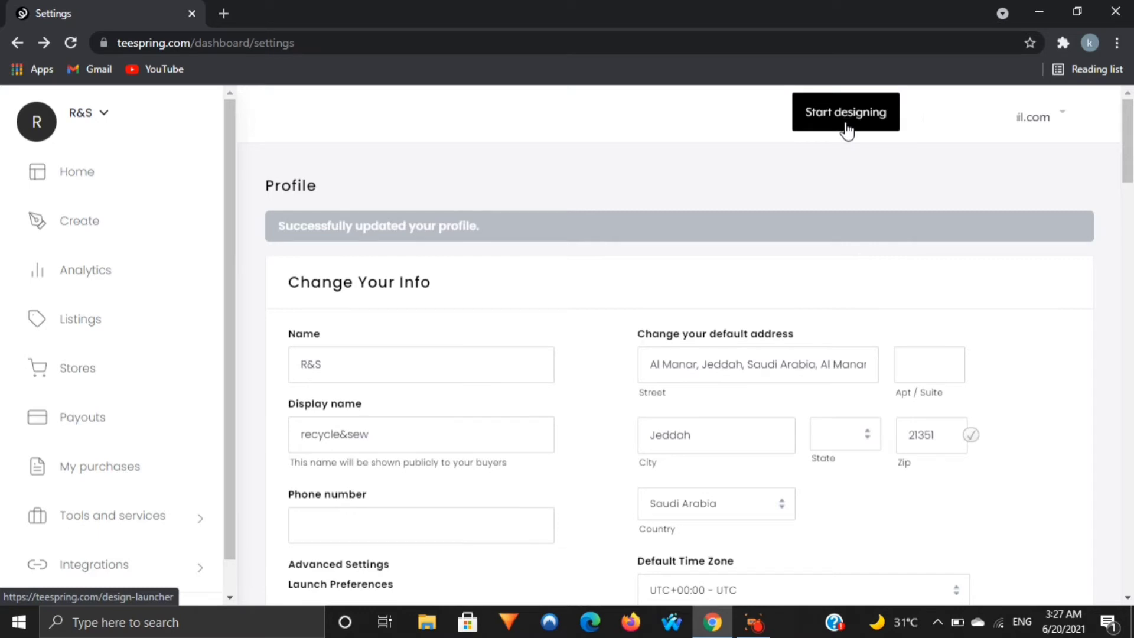
left_click(847, 130)
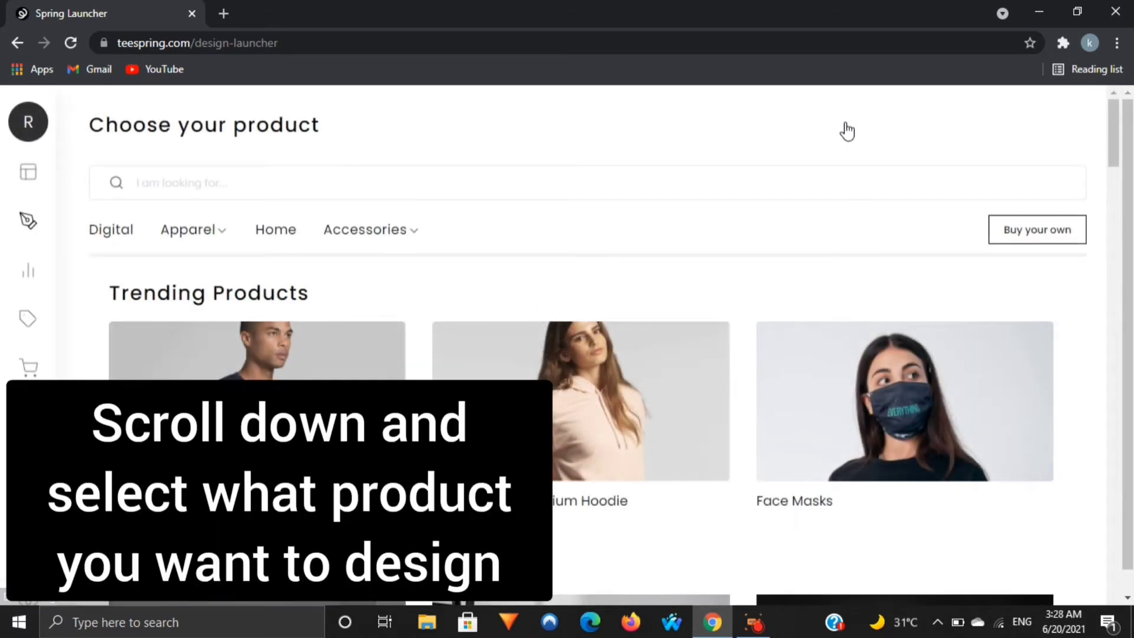
- Browse the product catalogue down to the apparel section and start with the Hoodies & Sweatshirts category
scroll(1091, 141, "down", 1)
scroll(1094, 144, "down", 1)
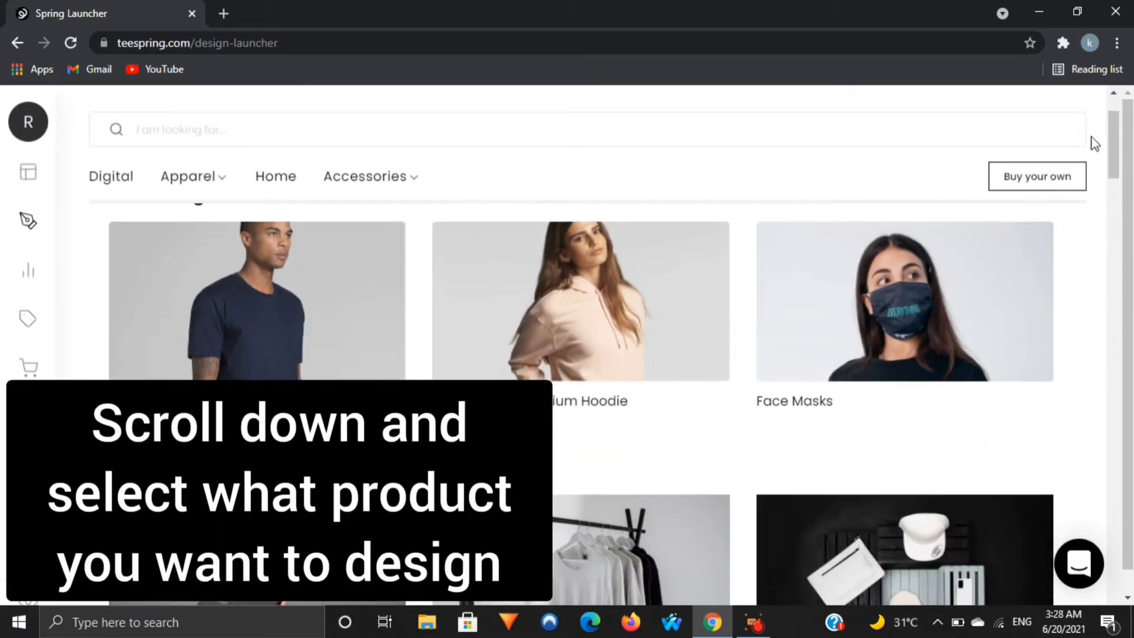
scroll(1094, 143, "down", 1)
scroll(1094, 144, "down", 6)
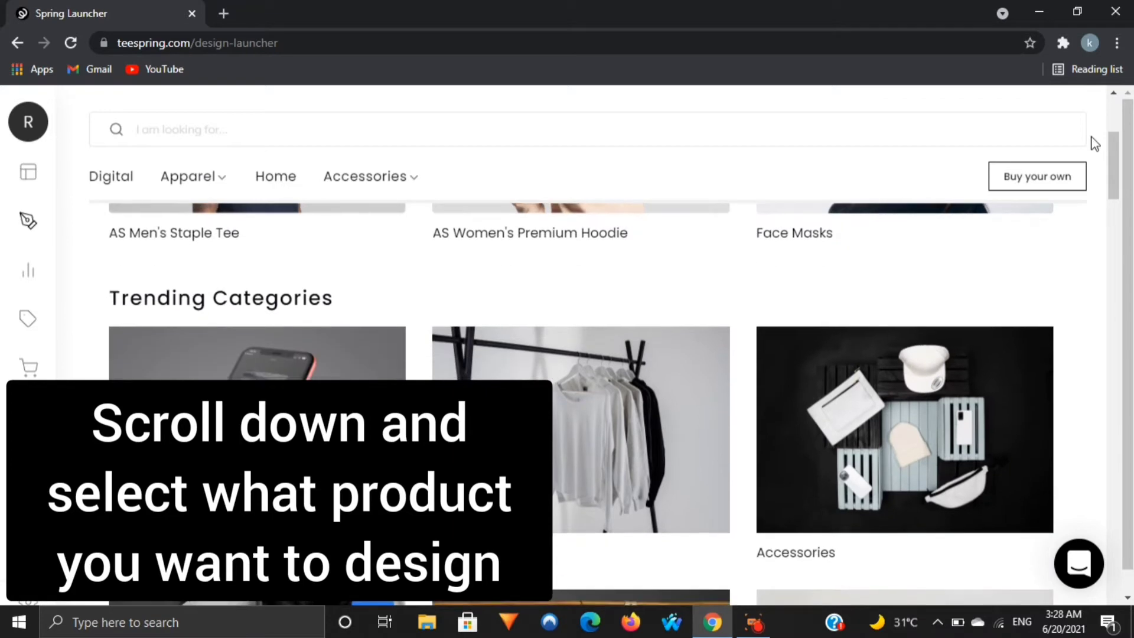
scroll(1094, 144, "down", 10)
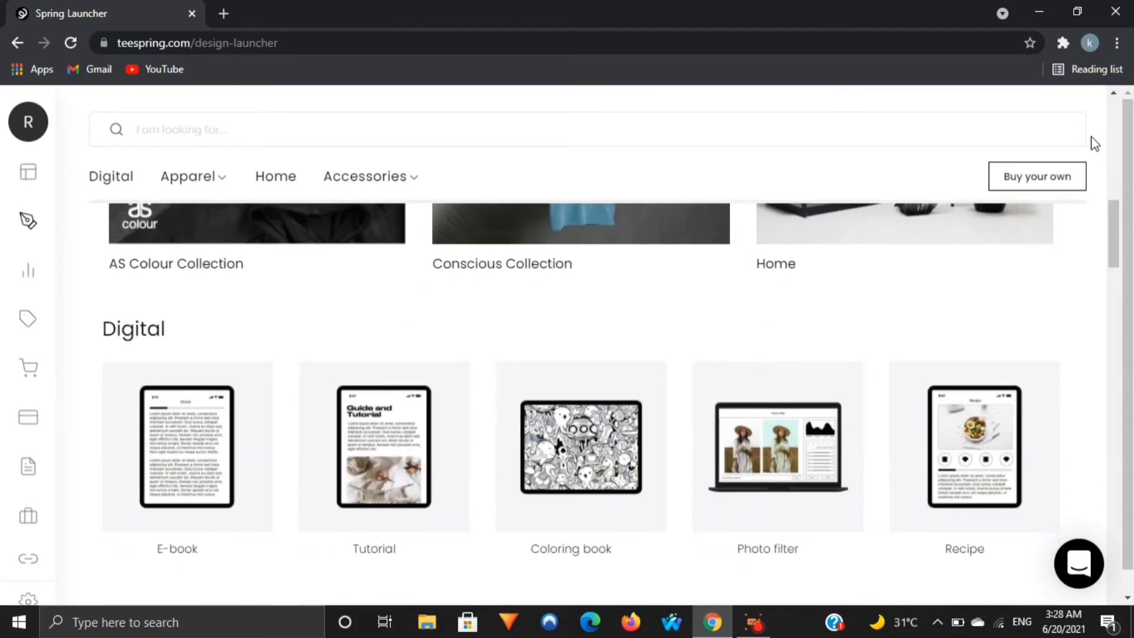
scroll(1094, 144, "down", 9)
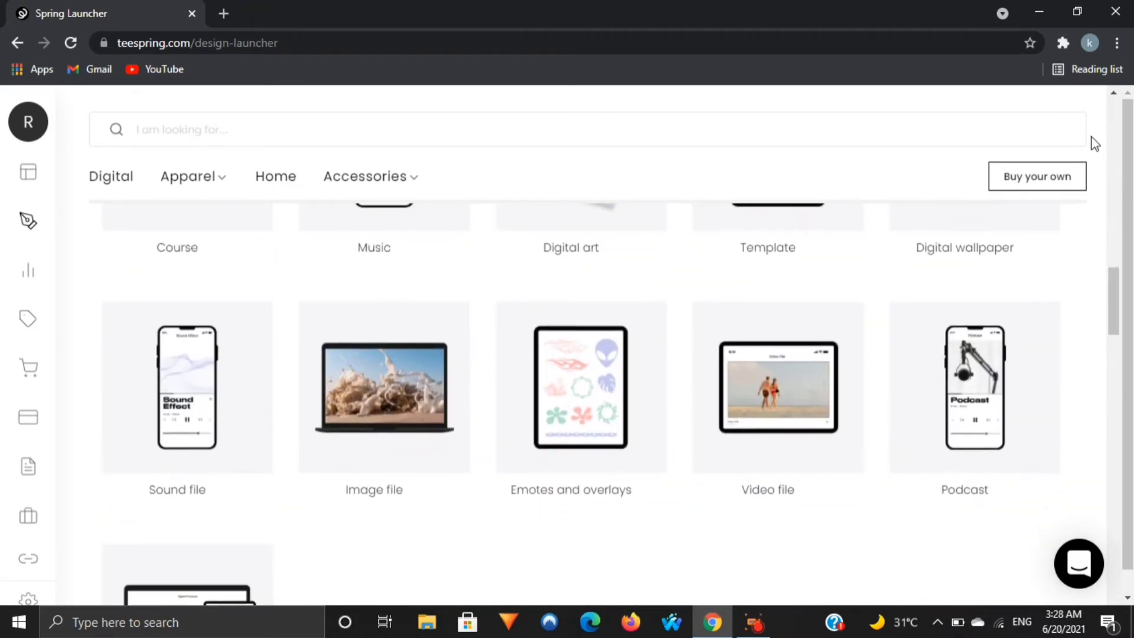
scroll(1094, 143, "down", 5)
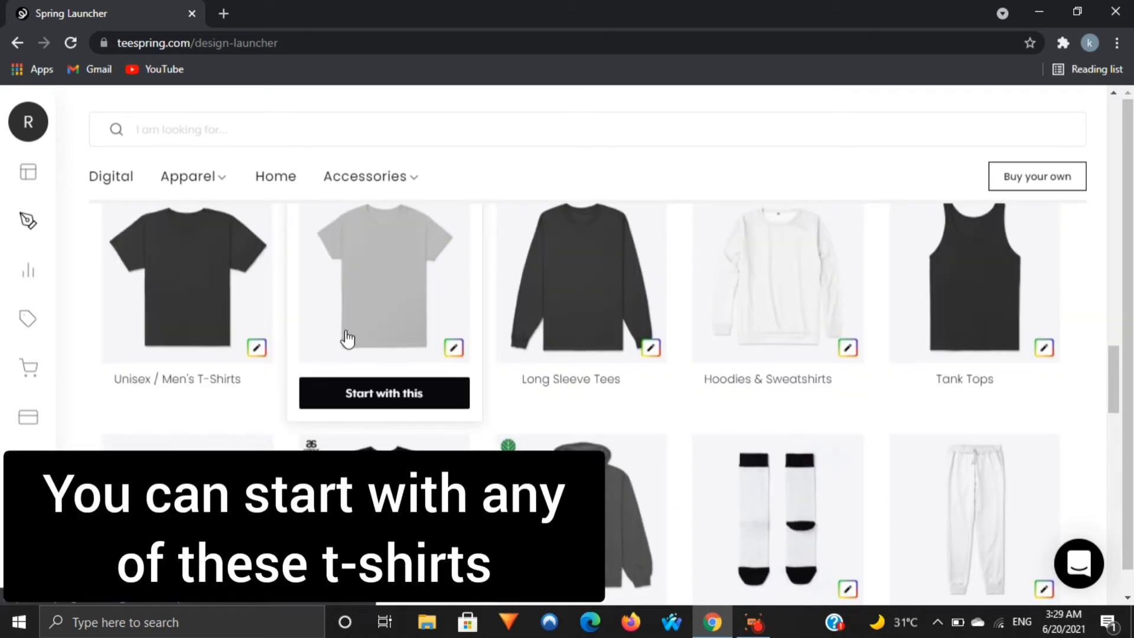
mouse_move(335, 368)
mouse_move(751, 412)
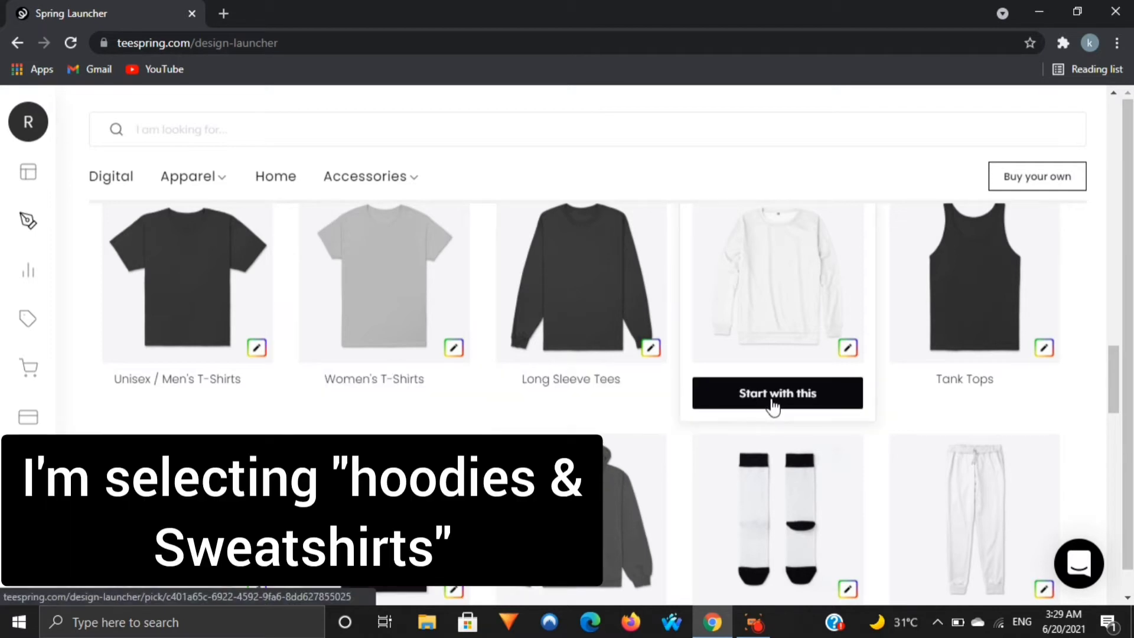
left_click(774, 406)
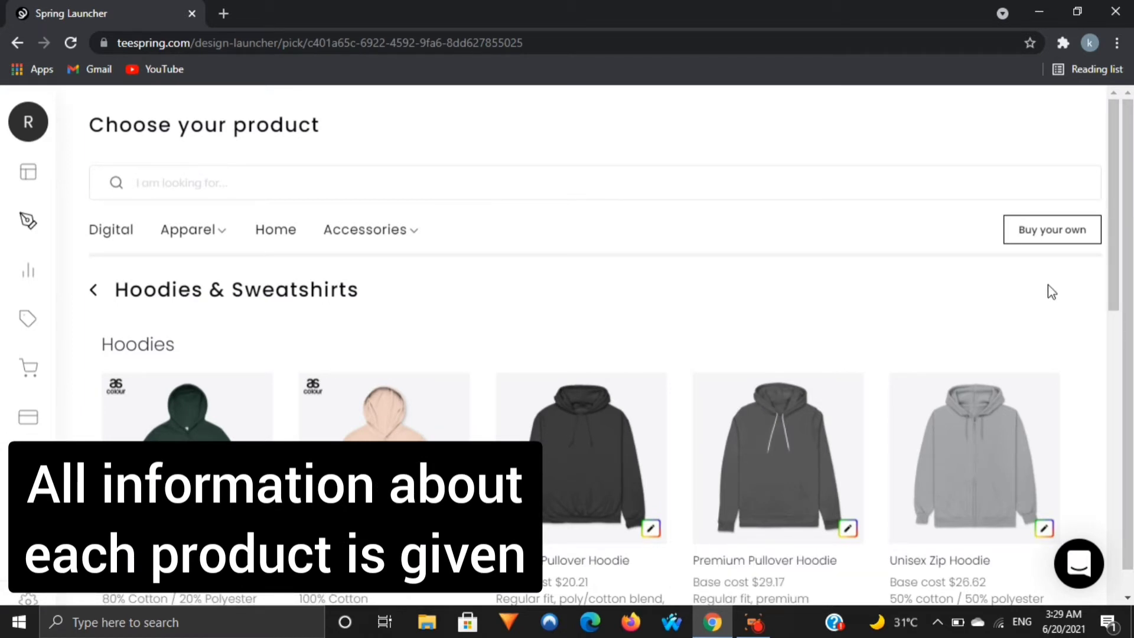
- Look through the listed hoodies and start designing the Classic Pullover Hoodie
scroll(1051, 293, "down", 2)
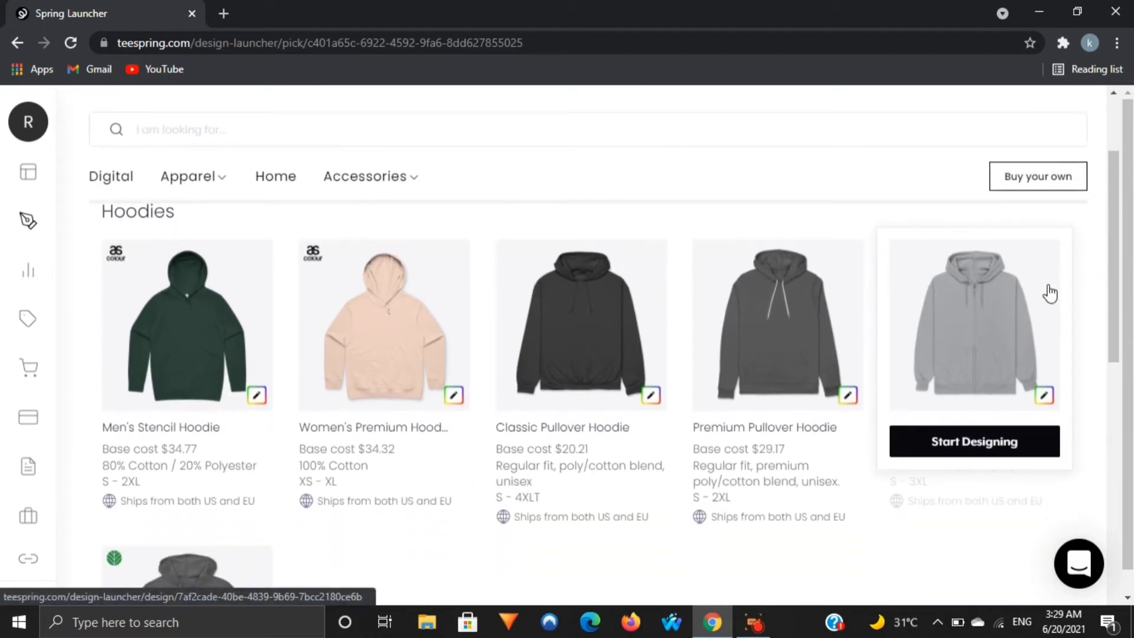
scroll(1050, 294, "down", 1)
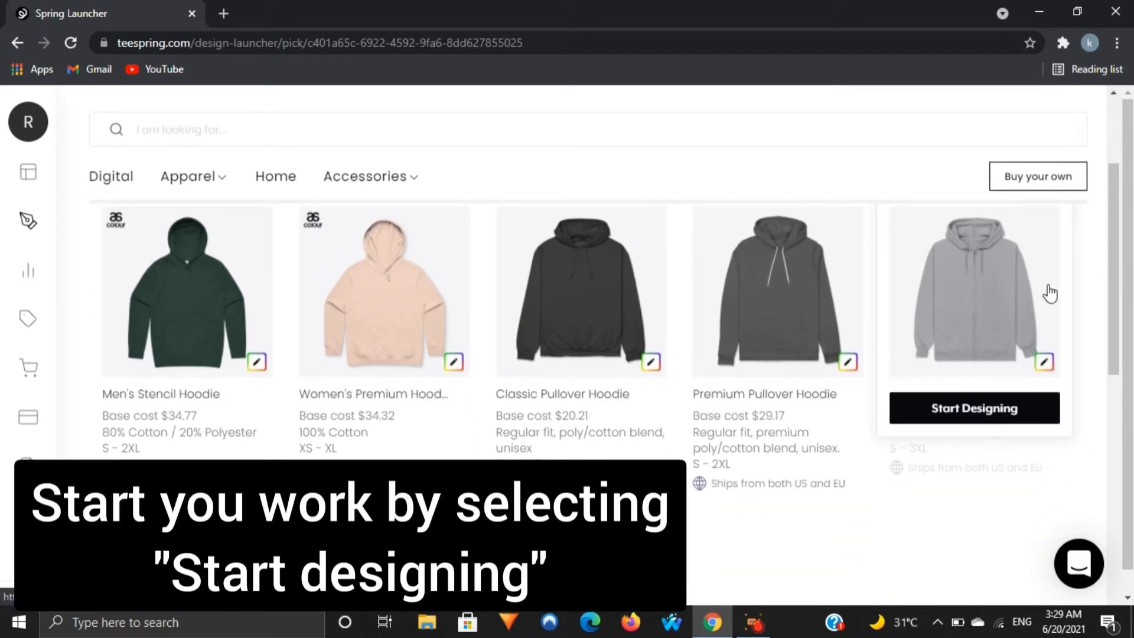
scroll(1050, 293, "up", 1)
scroll(1050, 291, "down", 1)
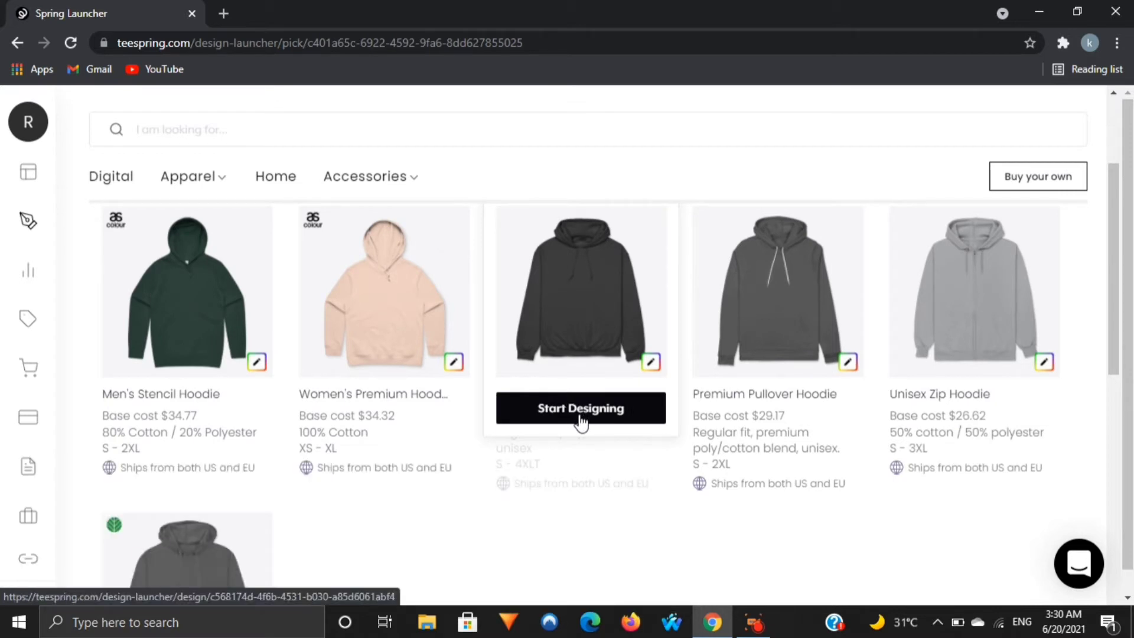
left_click(580, 418)
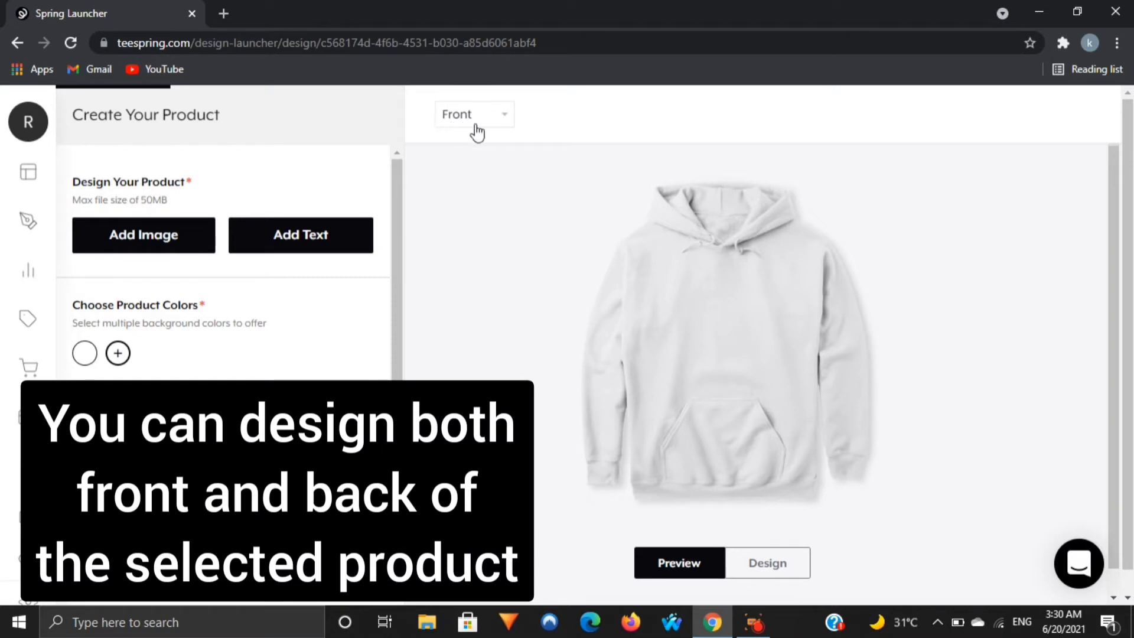
- Check the back view of the hoodie and return to its front view
left_click(502, 126)
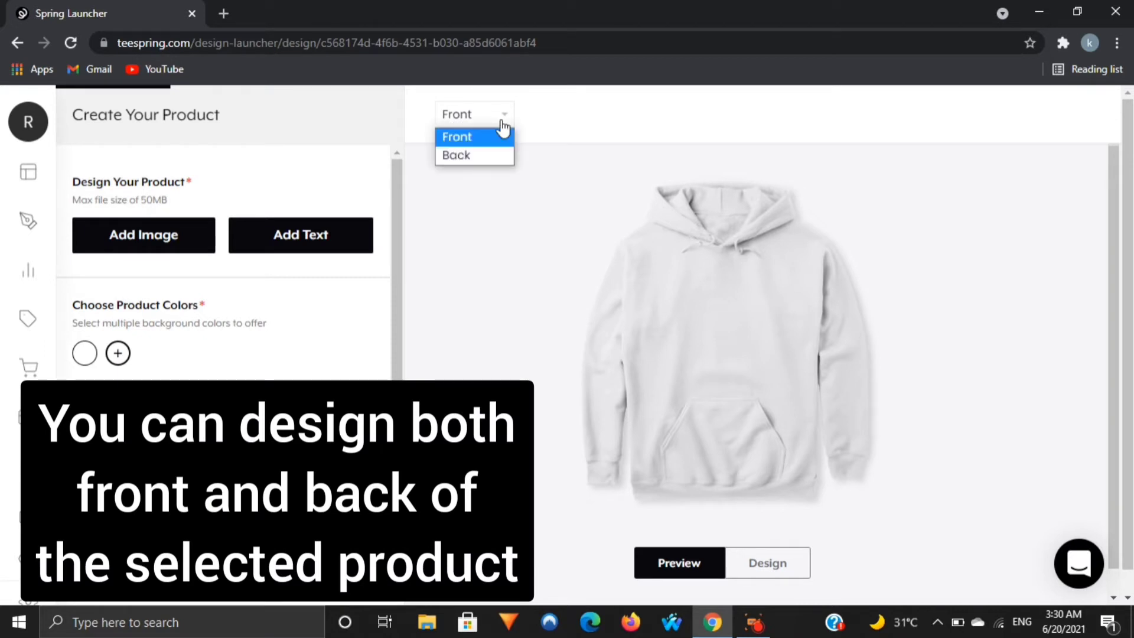
left_click(485, 156)
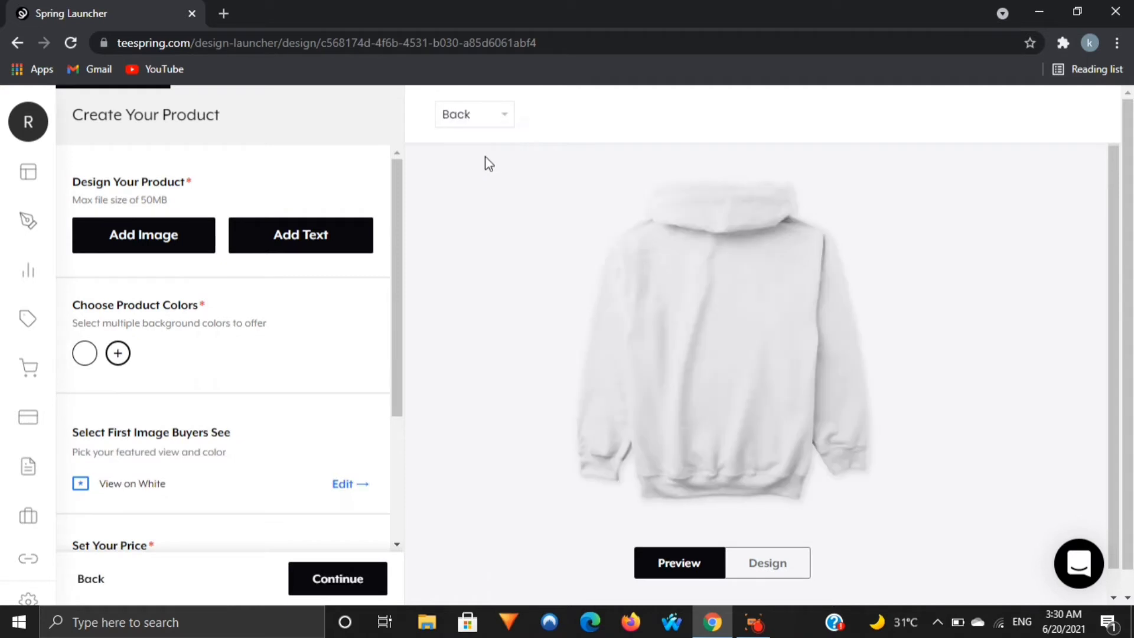
left_click(505, 122)
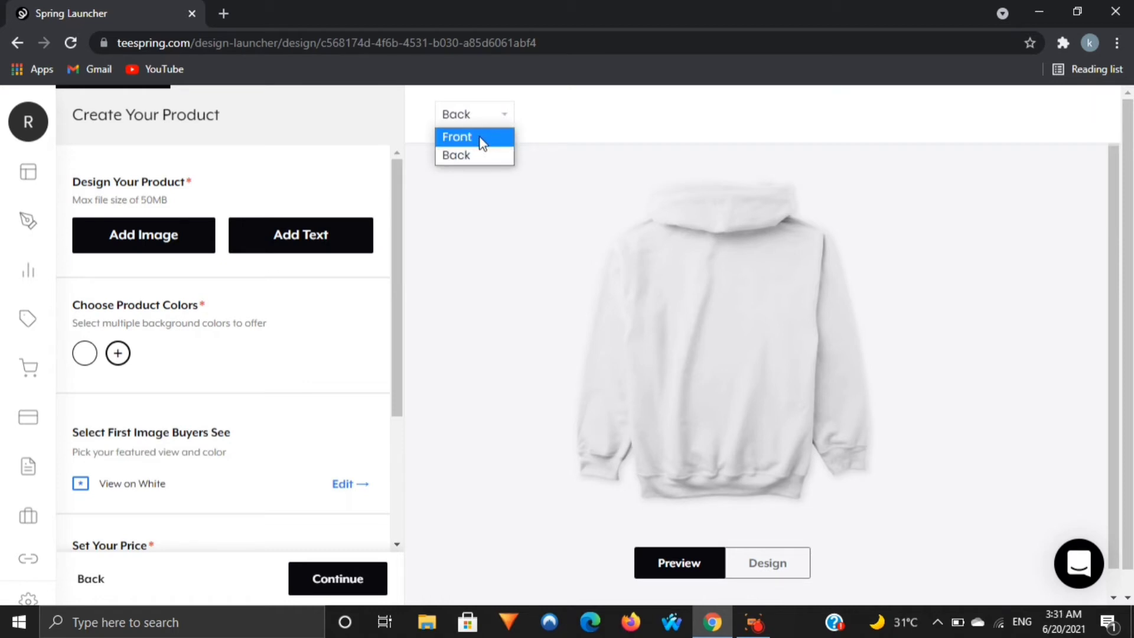
left_click(483, 142)
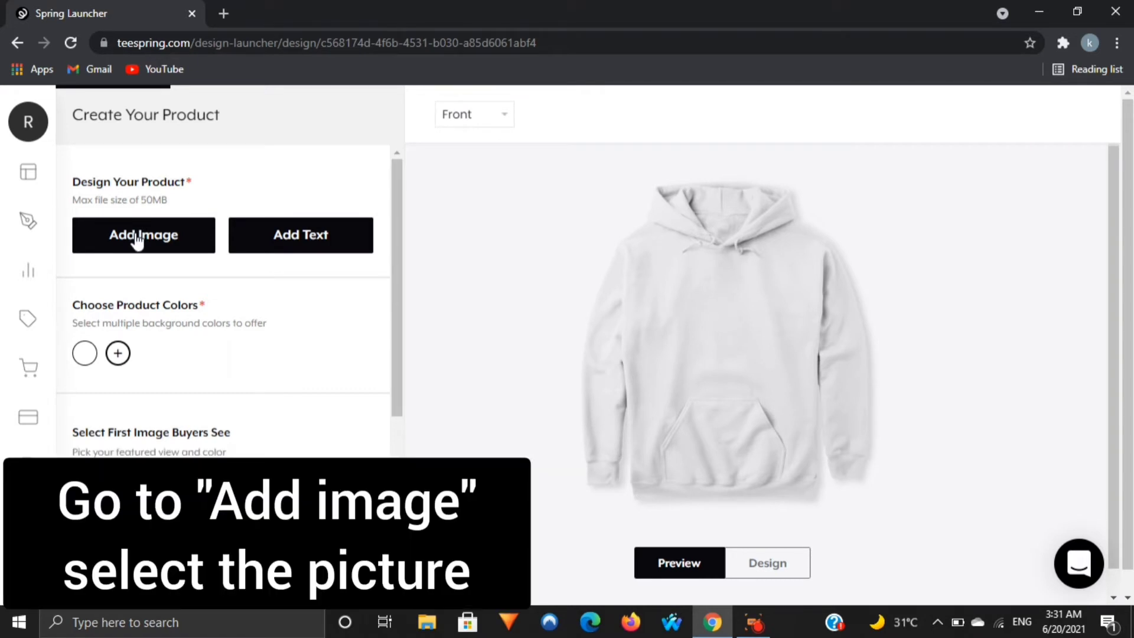
- Add the image PicsArt_08-19-11.46.00 to the front of the hoodie and shift it within the print area
left_click(137, 236)
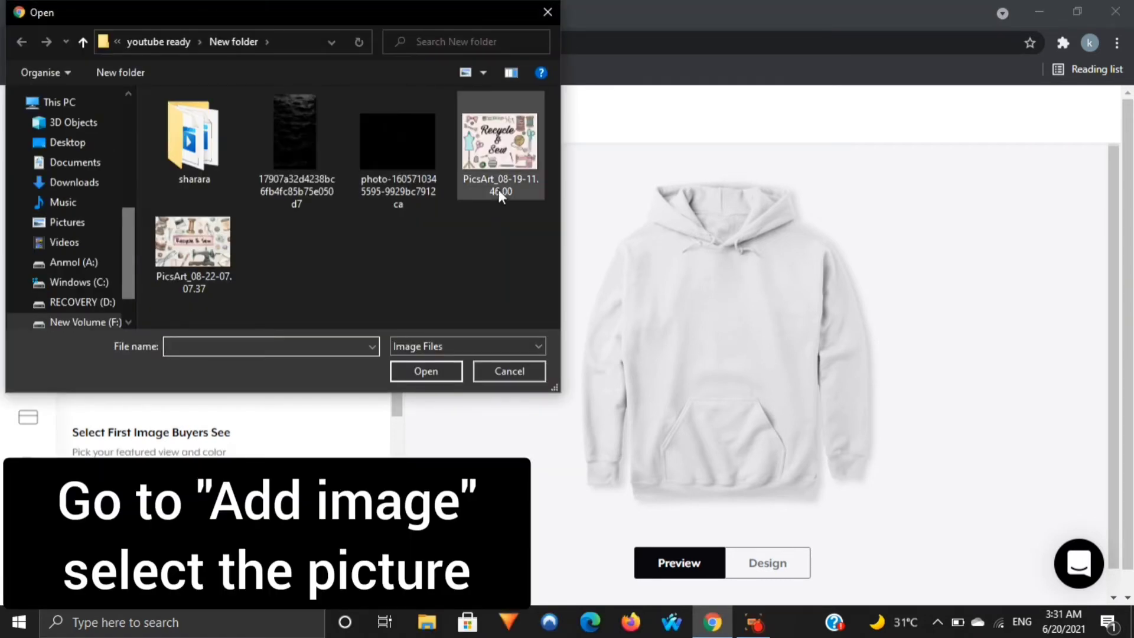
double_click(503, 164)
mouse_move(746, 341)
left_mouse_down()
mouse_move(747, 351)
mouse_move(759, 339)
left_mouse_up()
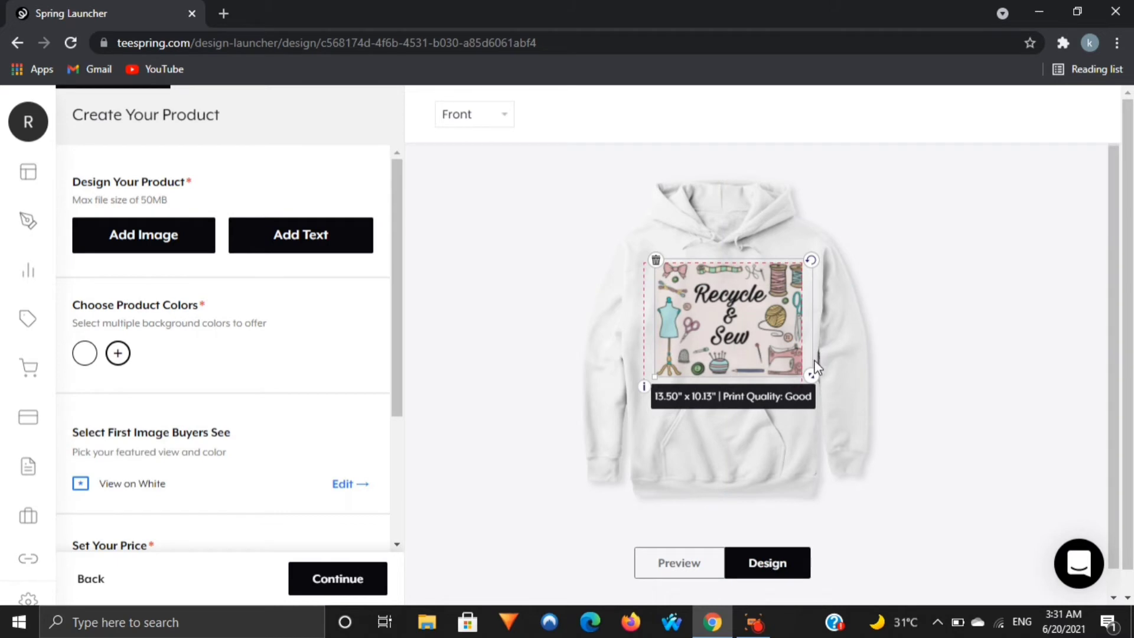
- Scale the front image down to about 11.45" x 8.59", nudge it upward, and preview it before returning to design mode
left_click_drag(812, 375, 795, 365)
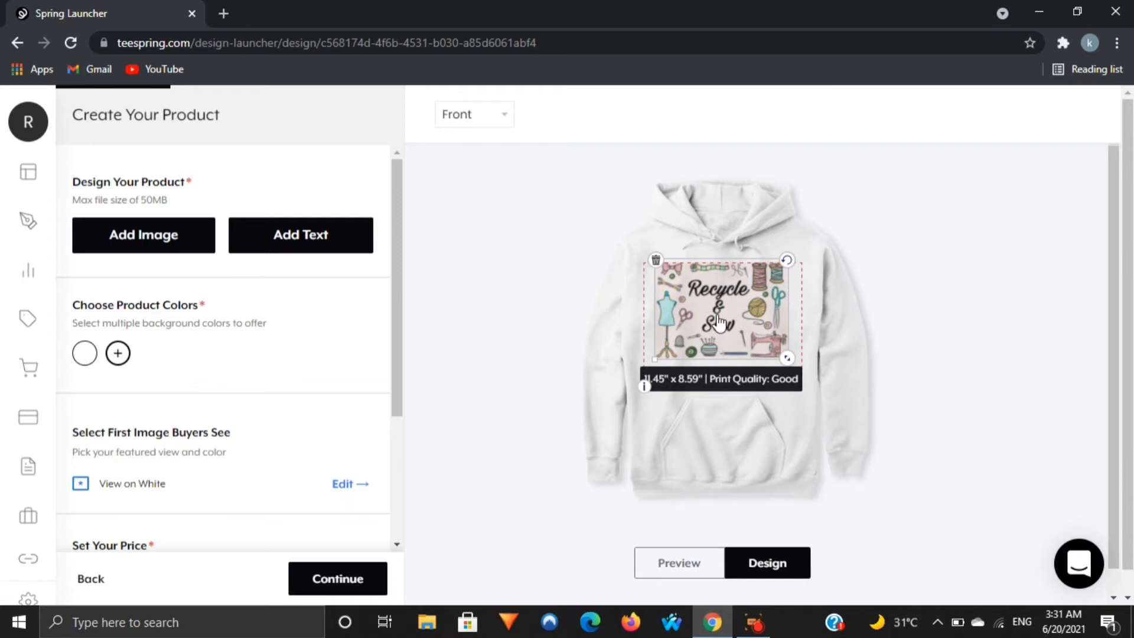
left_click_drag(718, 322, 717, 313)
left_click(1038, 303)
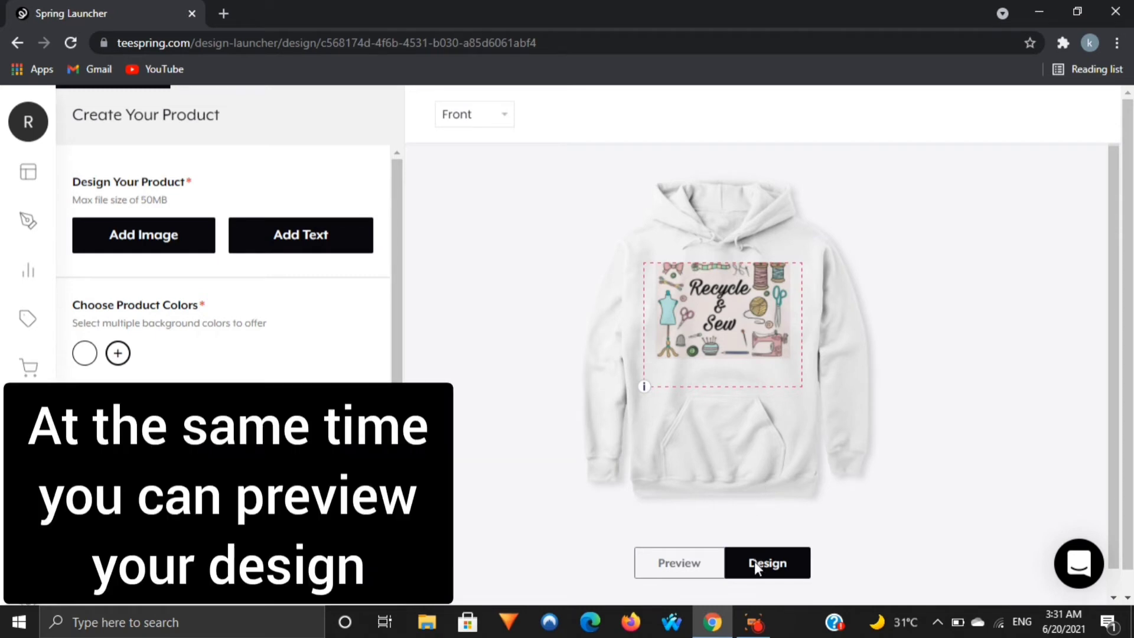
left_click(690, 568)
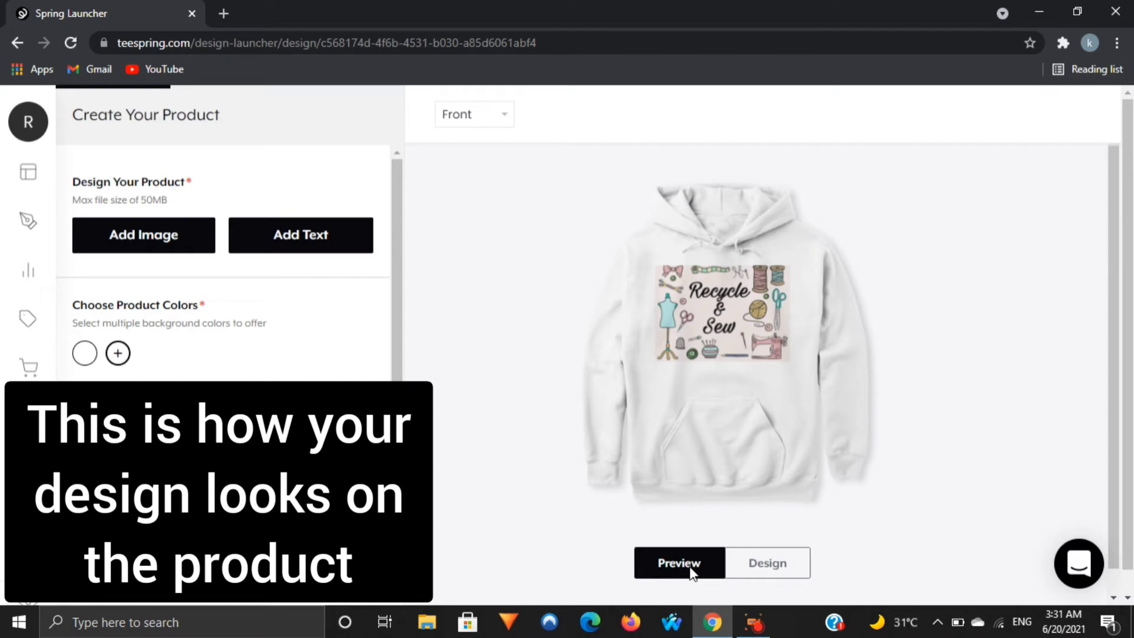
left_click(768, 573)
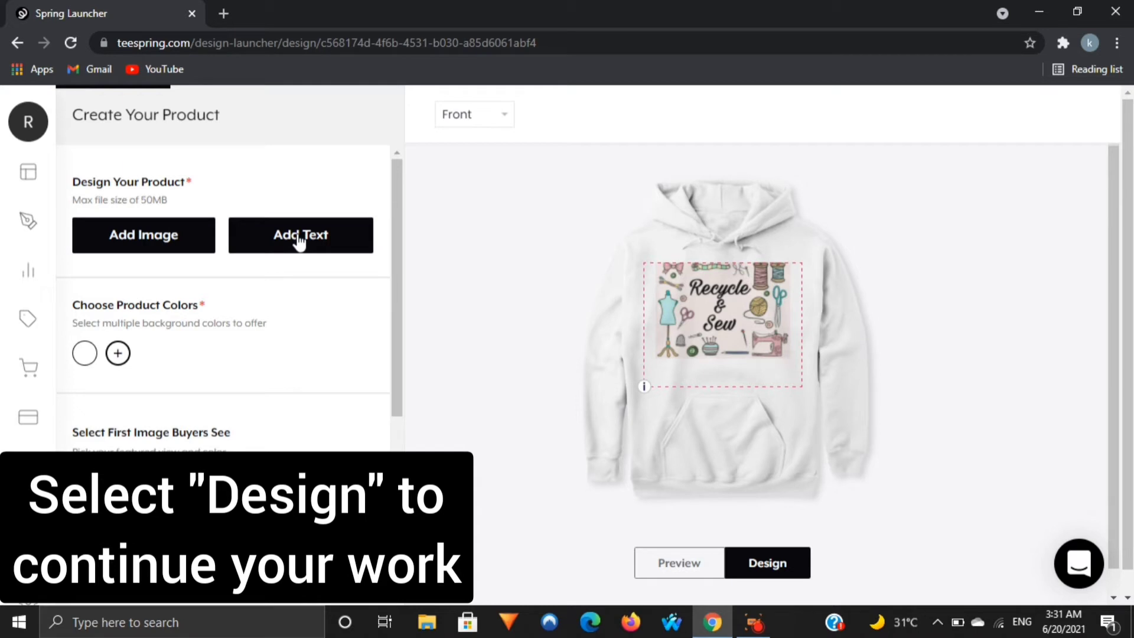
- Add a text element below the front image and replace its placeholder with the seller's first name followed by R&S
left_click(299, 239)
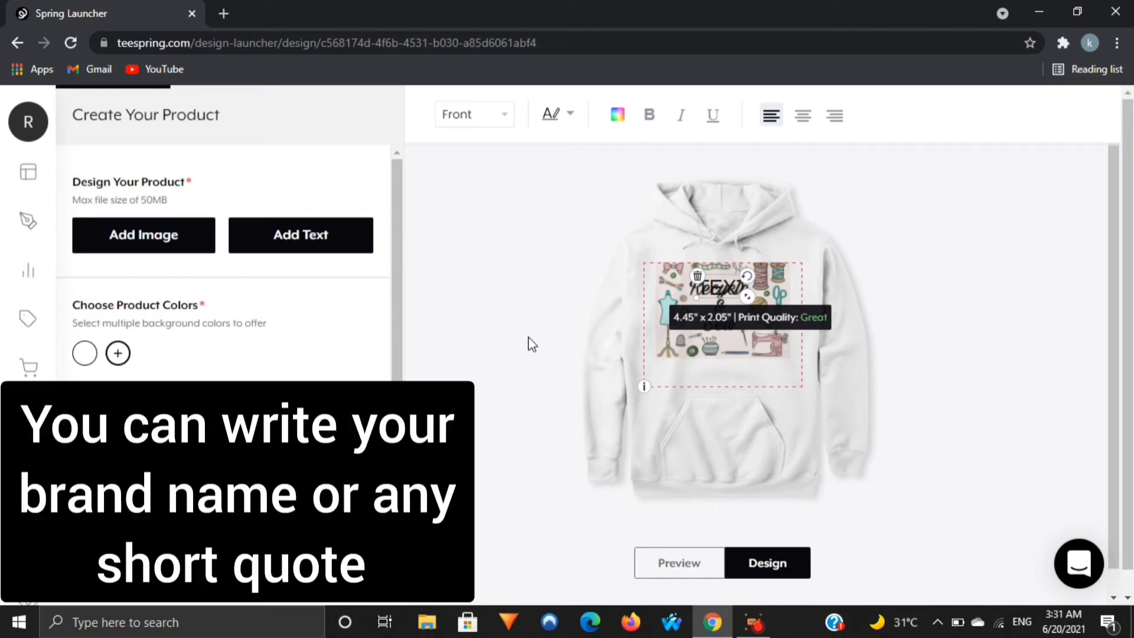
left_click_drag(736, 285, 695, 373)
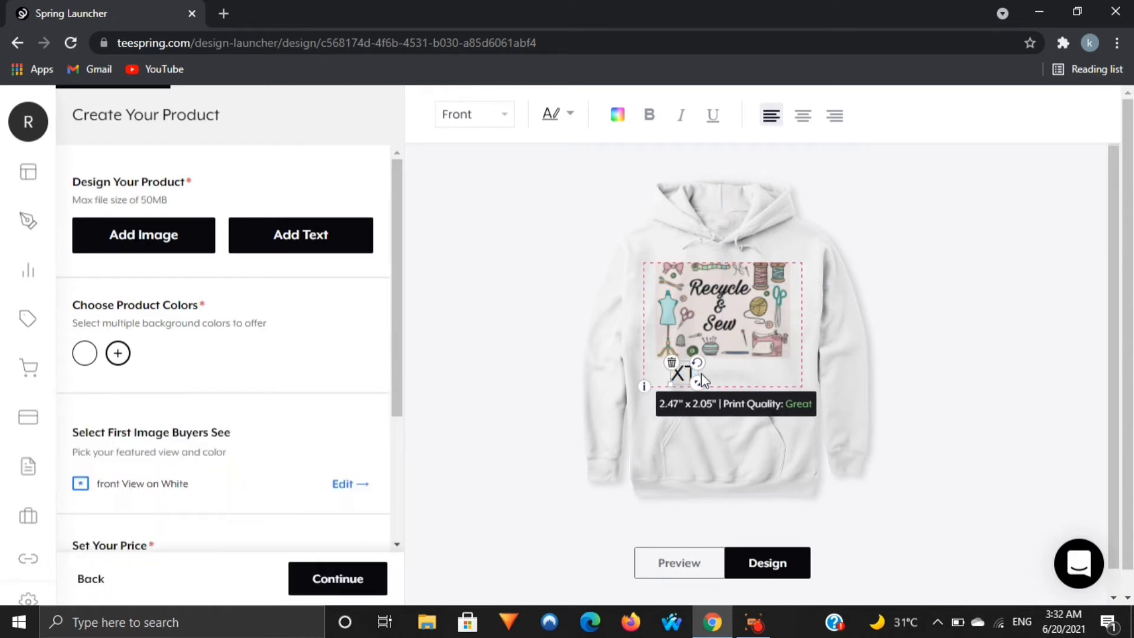
key("Delete")
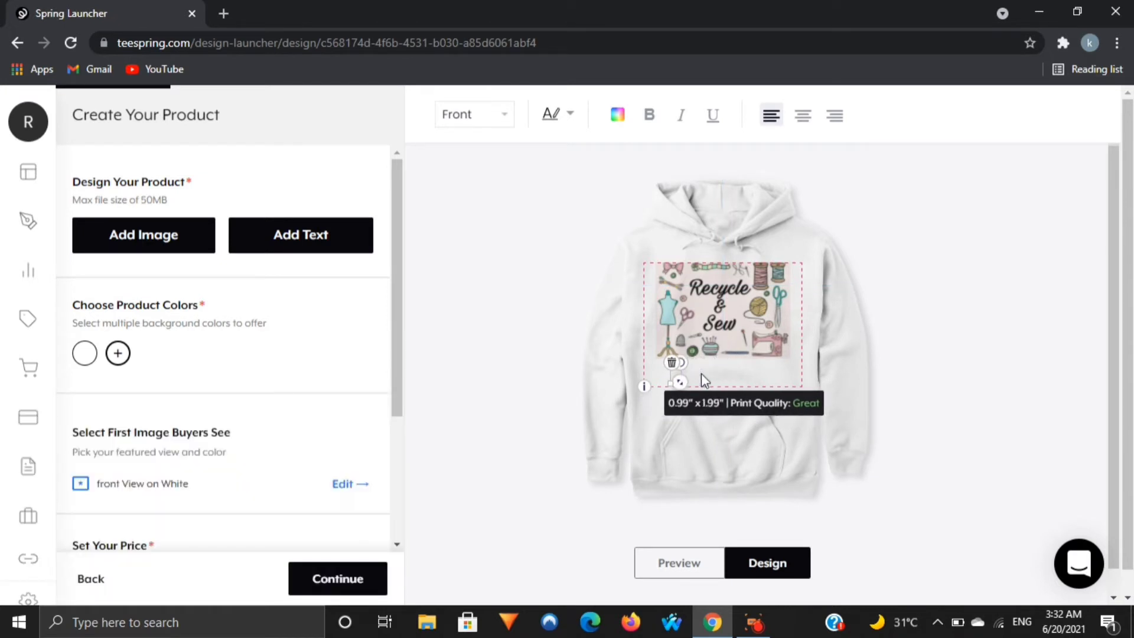
type("A")
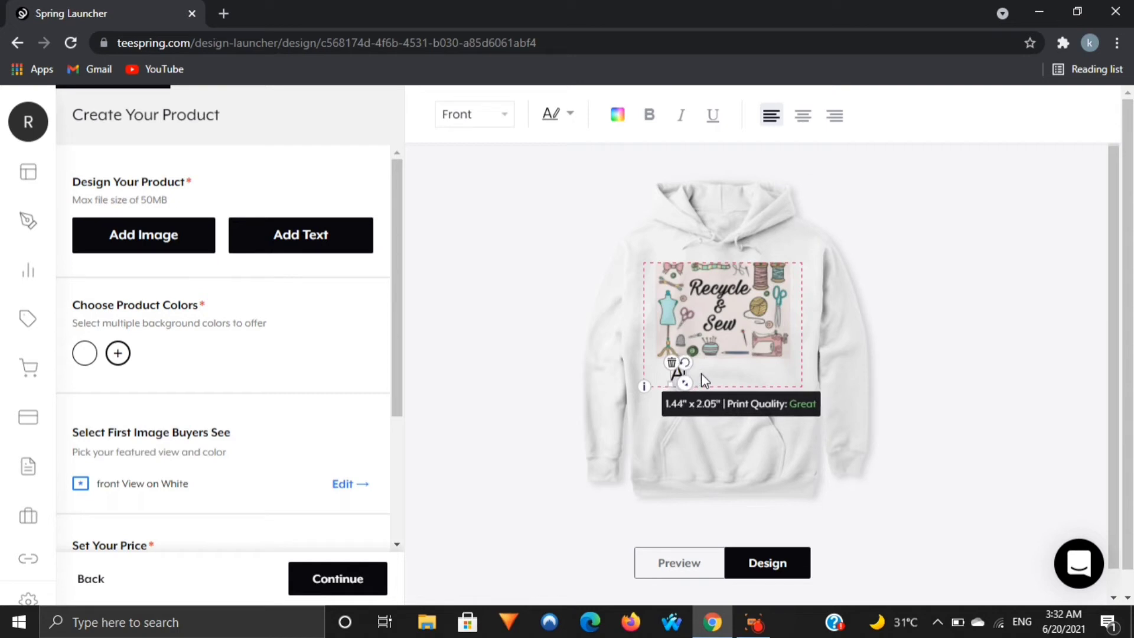
type("nmol")
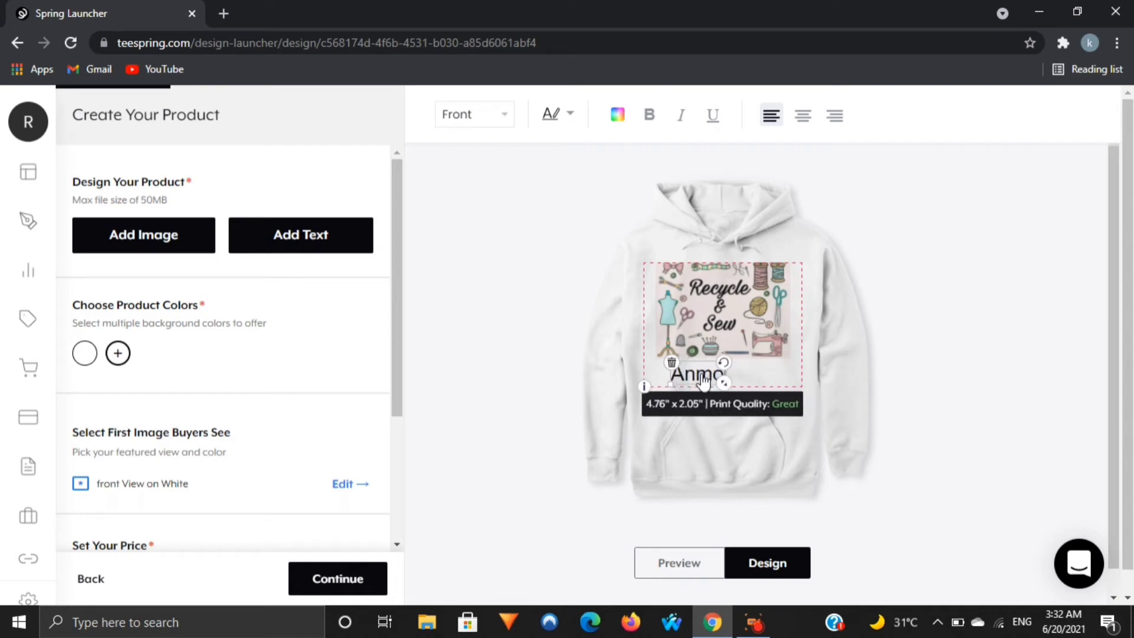
type("R")
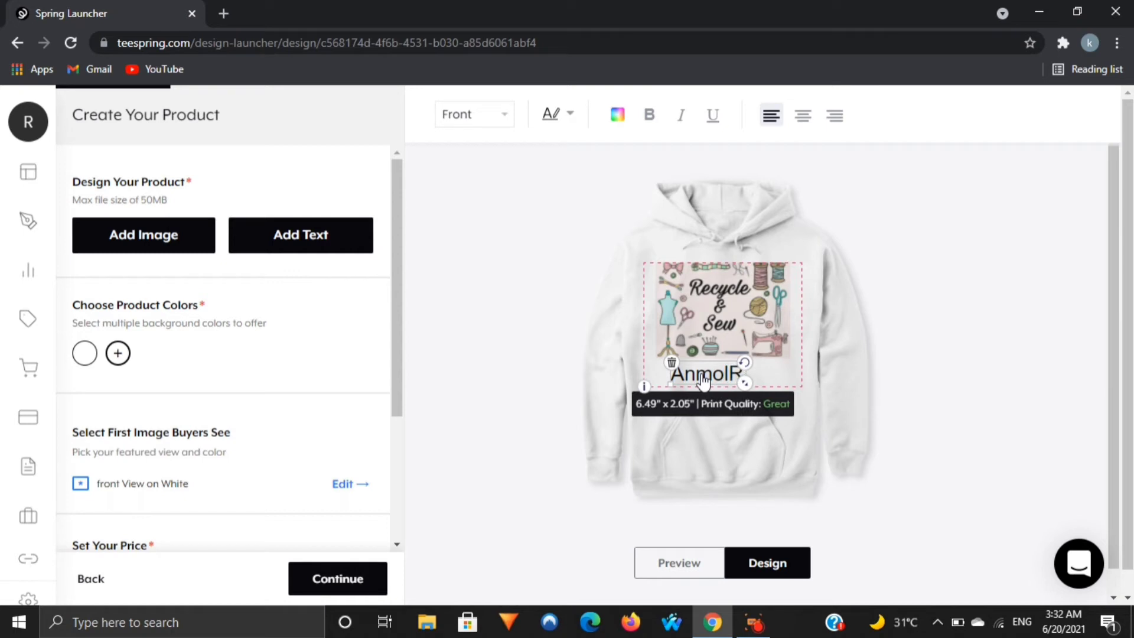
type("&")
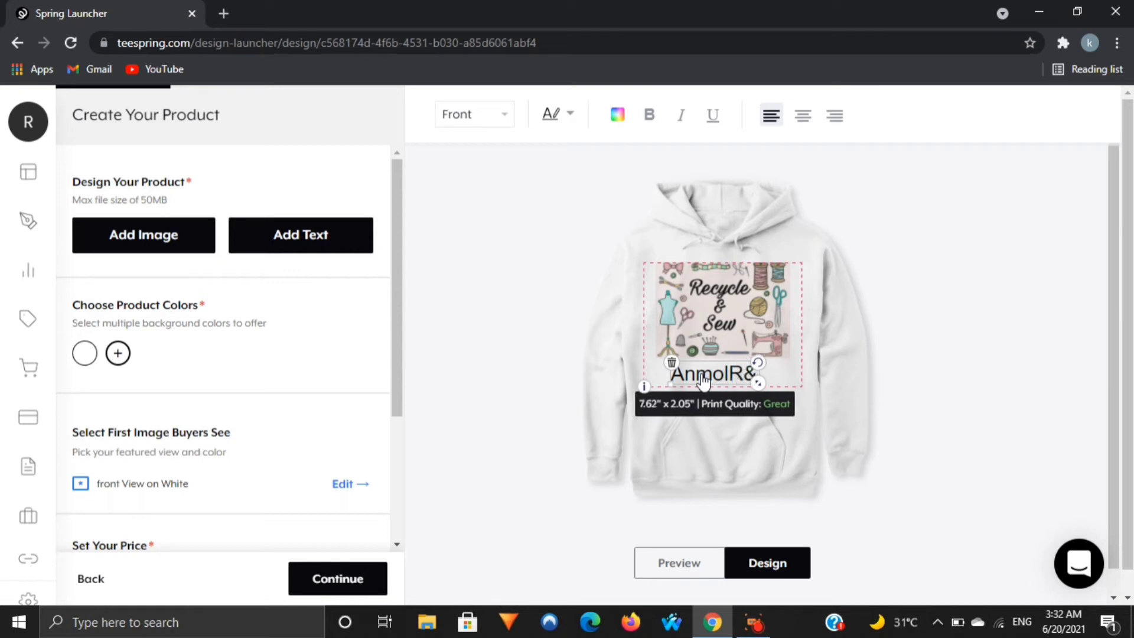
type("S")
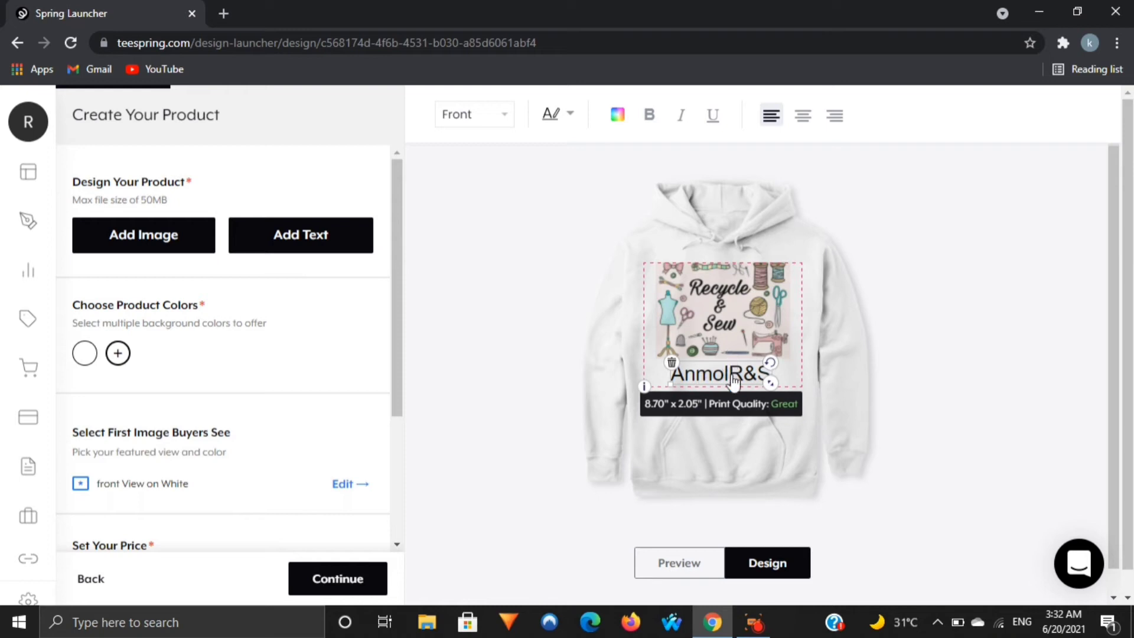
- Fine-tune the text's position beneath the image and preview the front design before returning to design mode
left_click_drag(723, 372, 719, 375)
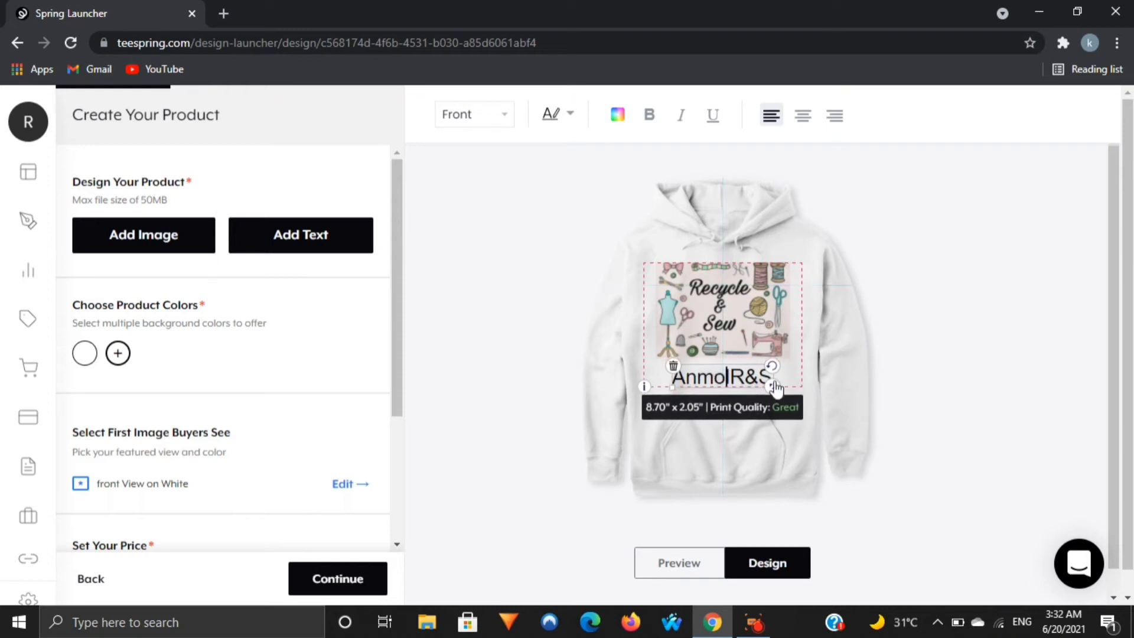
left_click(677, 564)
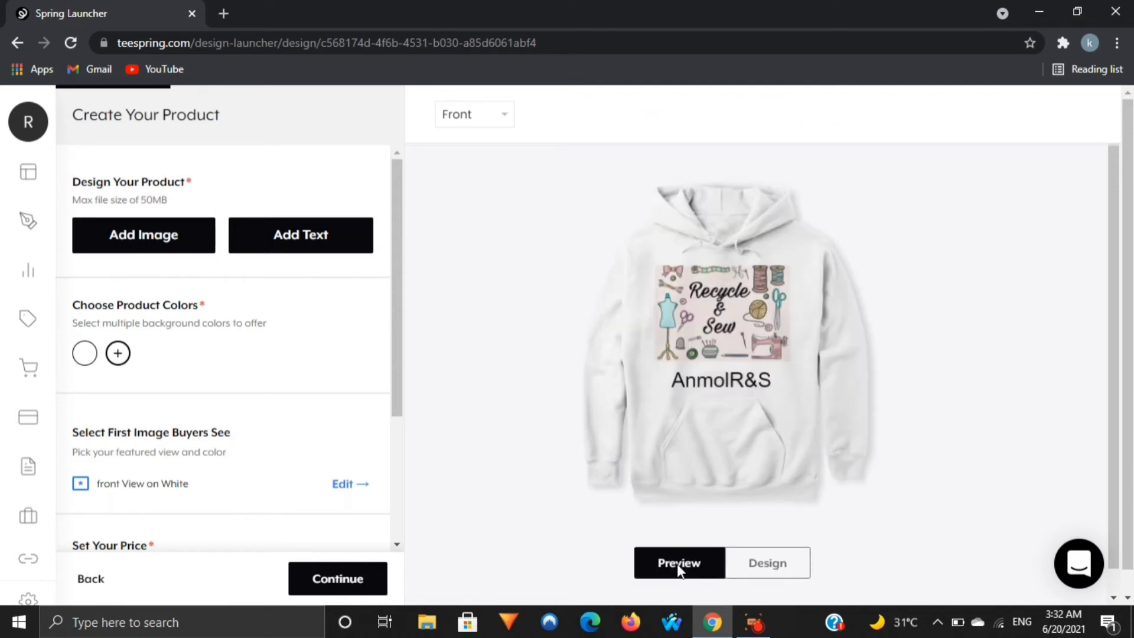
left_click(754, 568)
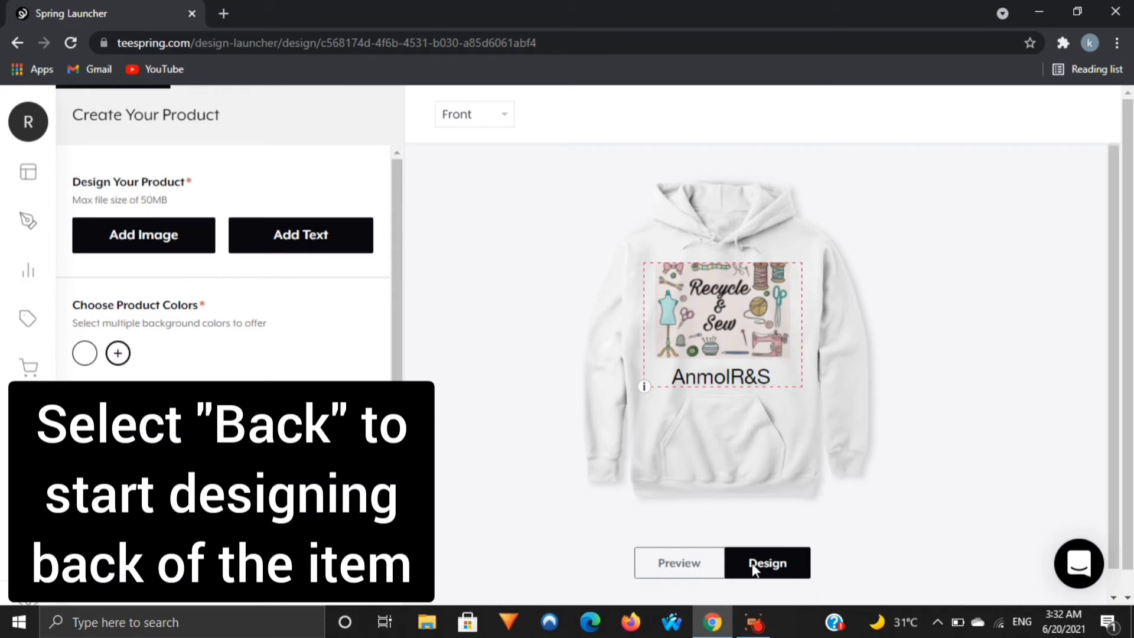
- Switch to the back of the hoodie and add a text element reading R&S
left_click(499, 122)
left_click(487, 155)
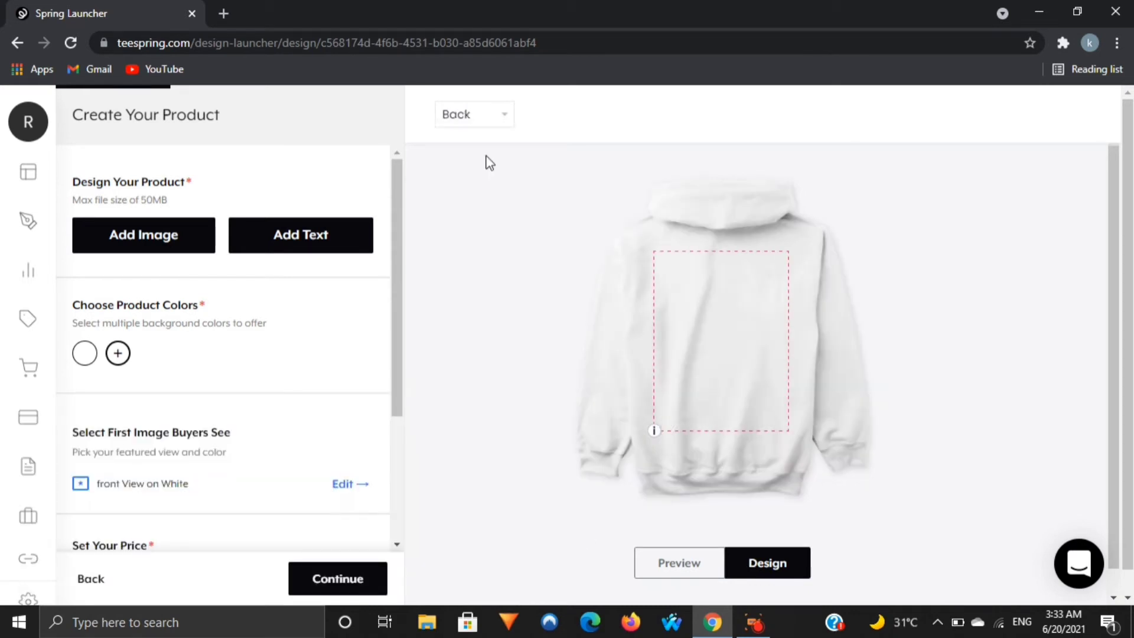
left_click(312, 240)
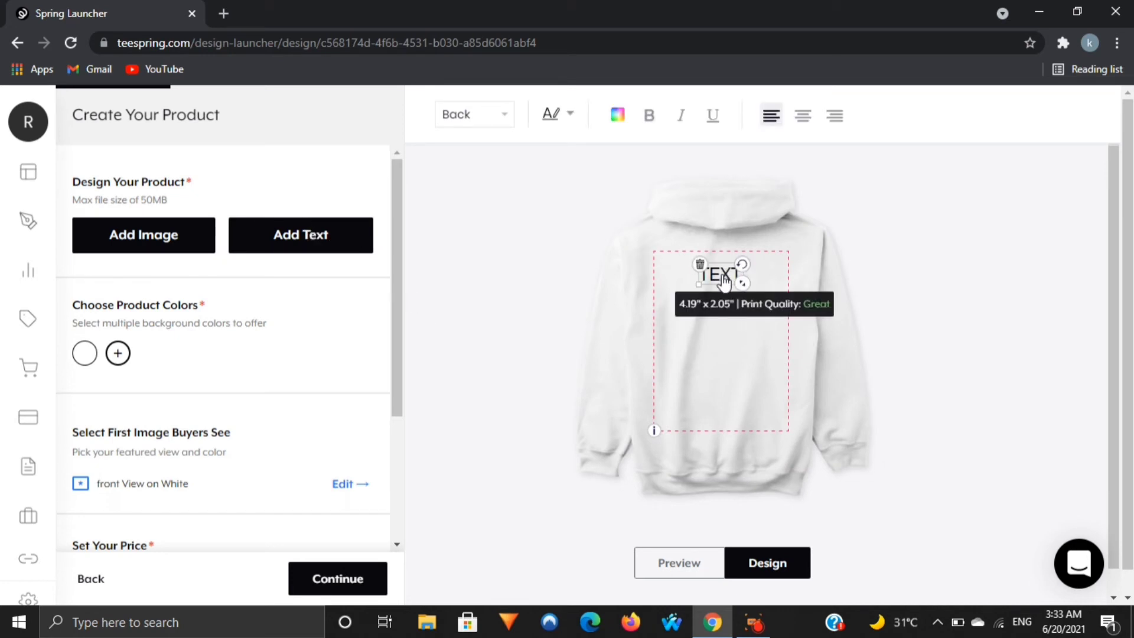
left_click_drag(742, 283, 725, 281)
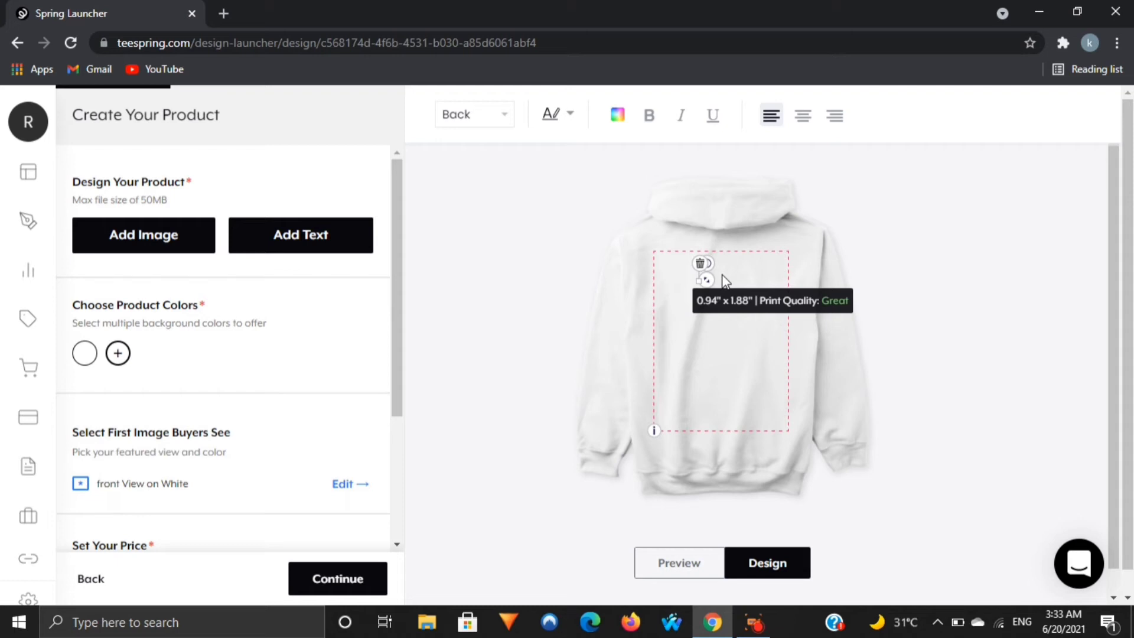
left_click_drag(722, 275, 723, 277)
type("&S")
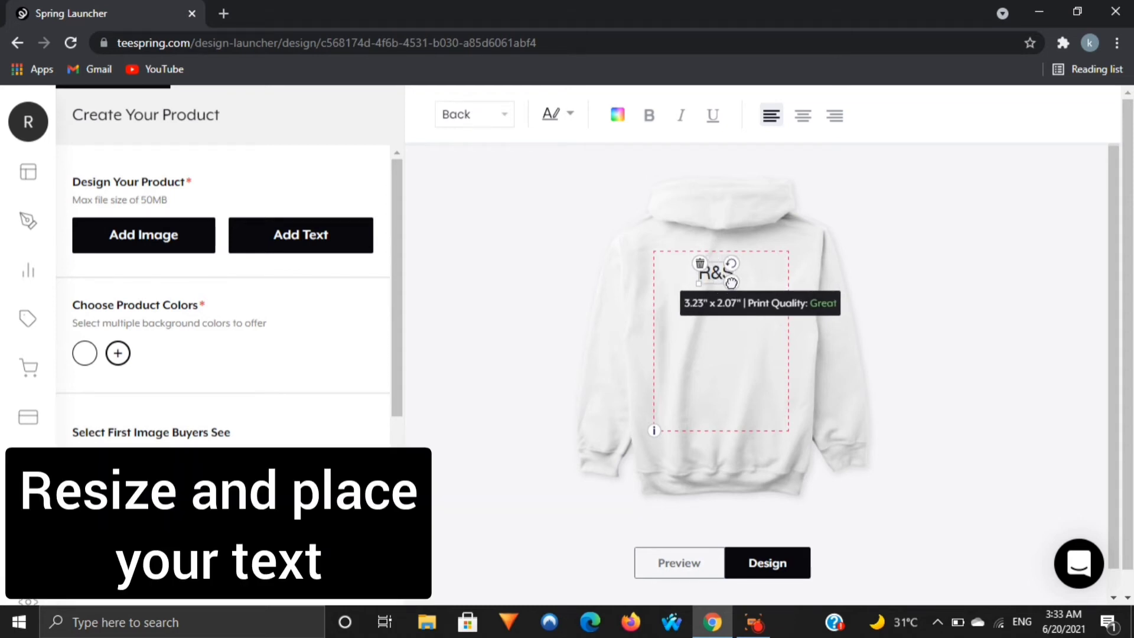
- Enlarge the R&S text to about 9.97" x 6.32" across the upper back and preview the back design
left_click_drag(732, 284, 721, 314)
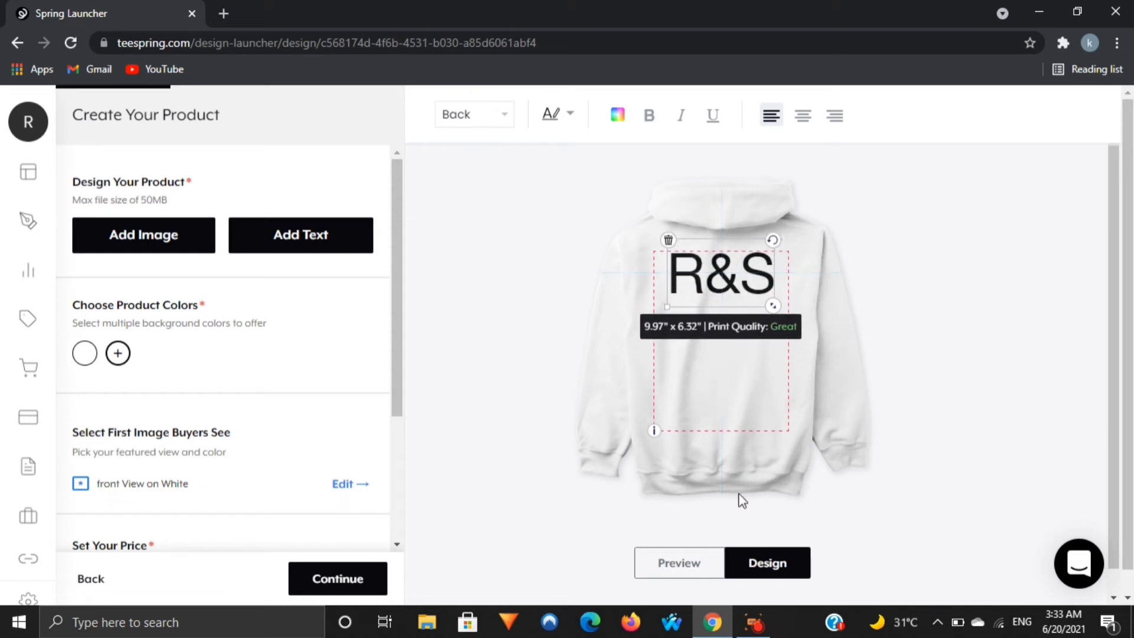
left_click(691, 558)
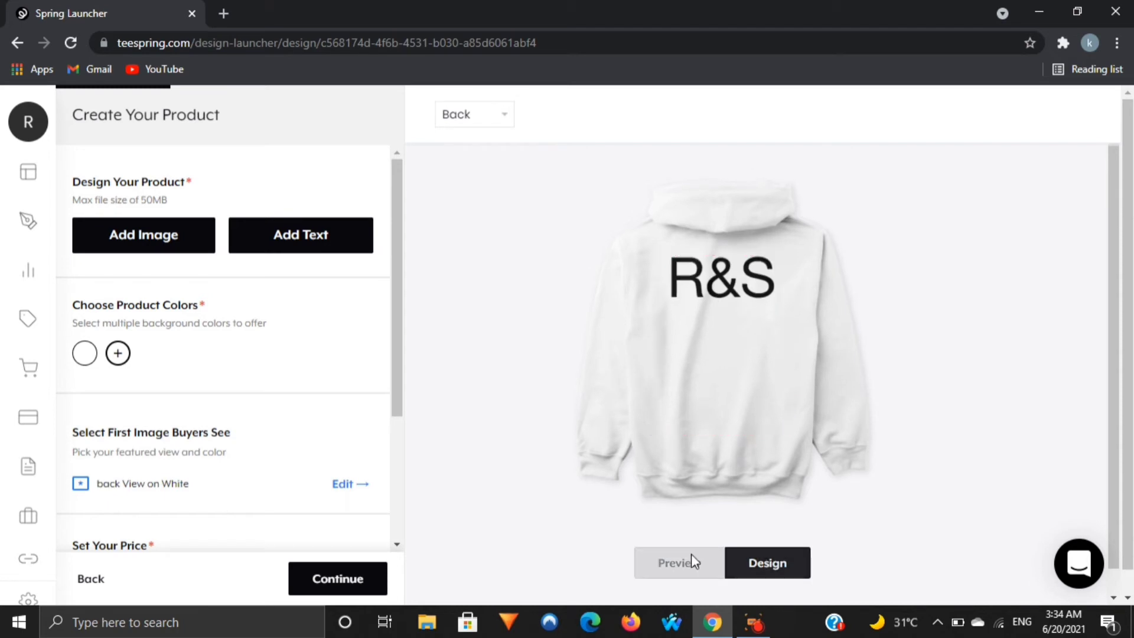
- Return to the front in design mode, shrink the image to about 4.93" x 3.70" and move it to the print area's upper-right corner
left_click(498, 115)
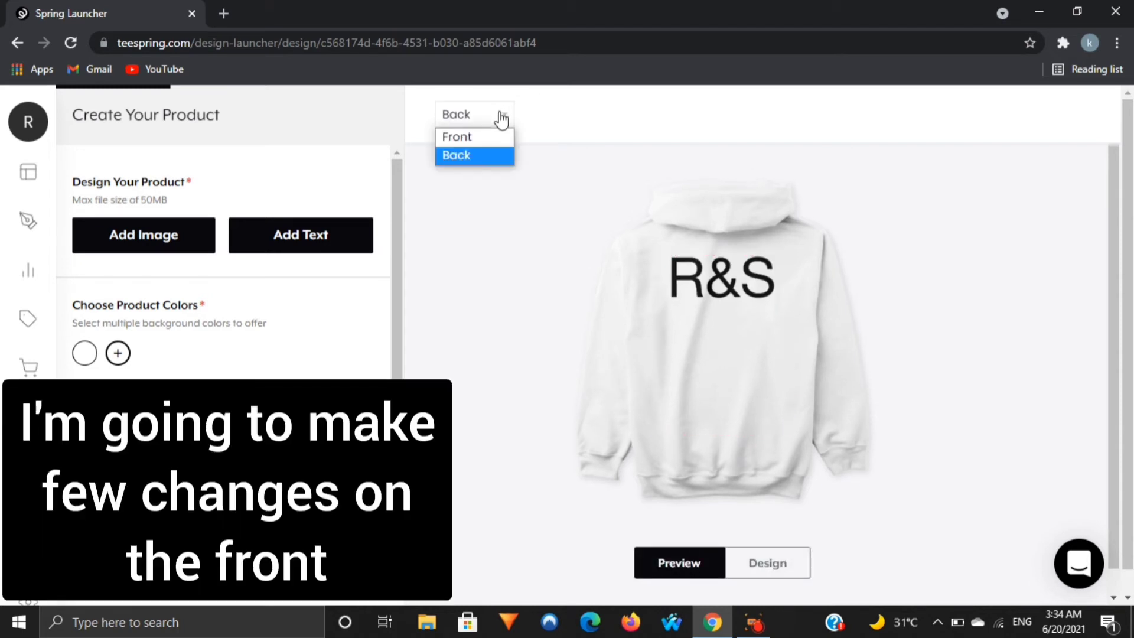
left_click(486, 140)
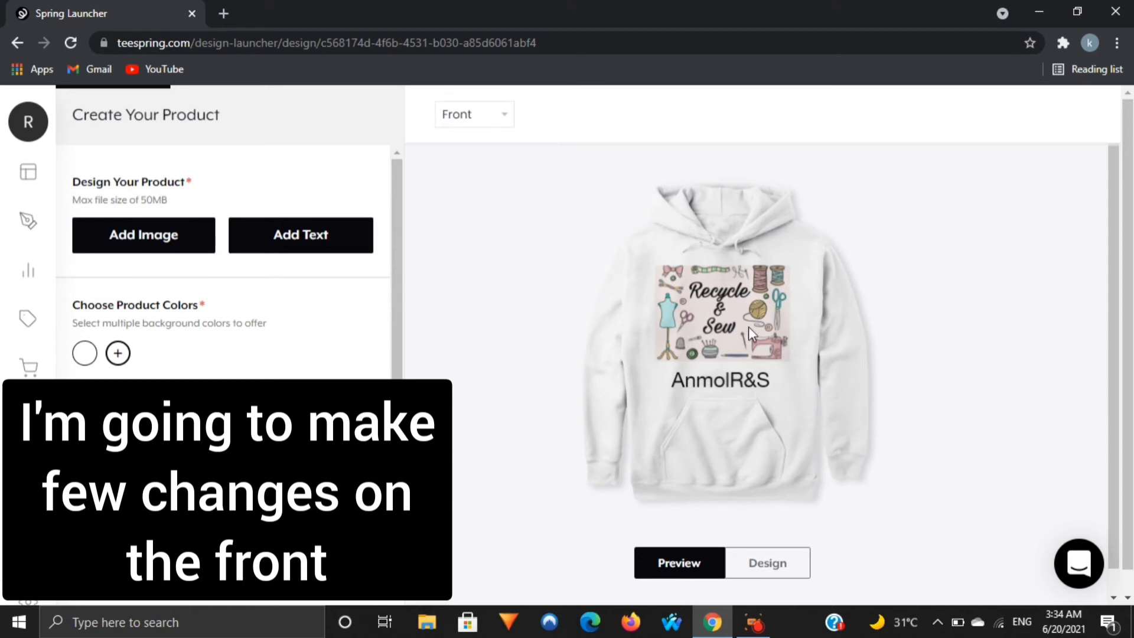
left_click(763, 562)
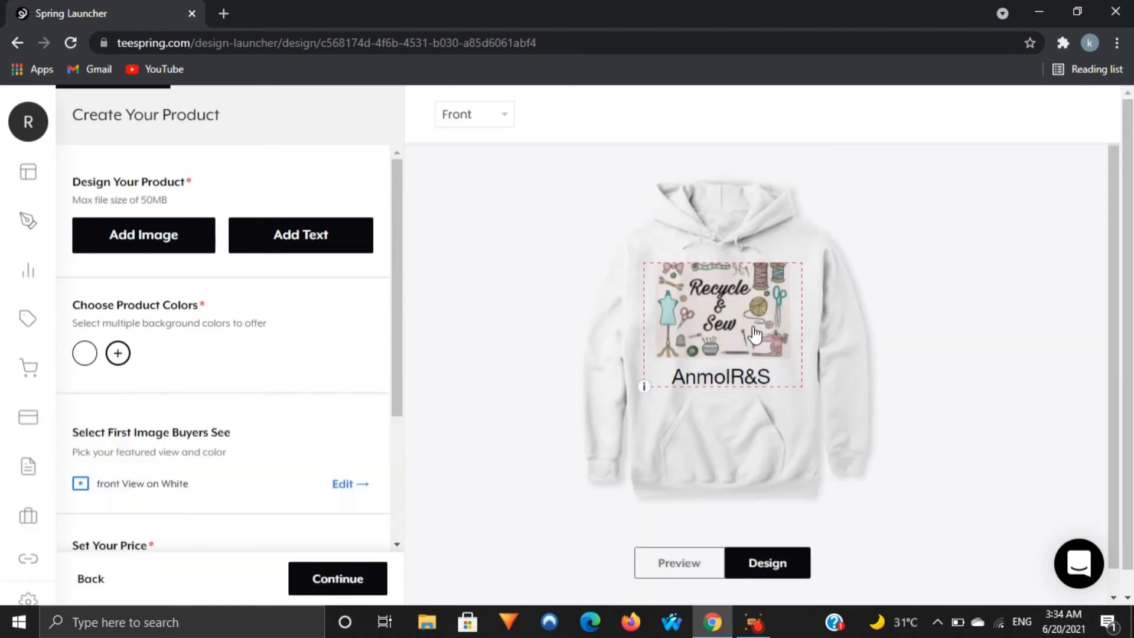
left_click(755, 334)
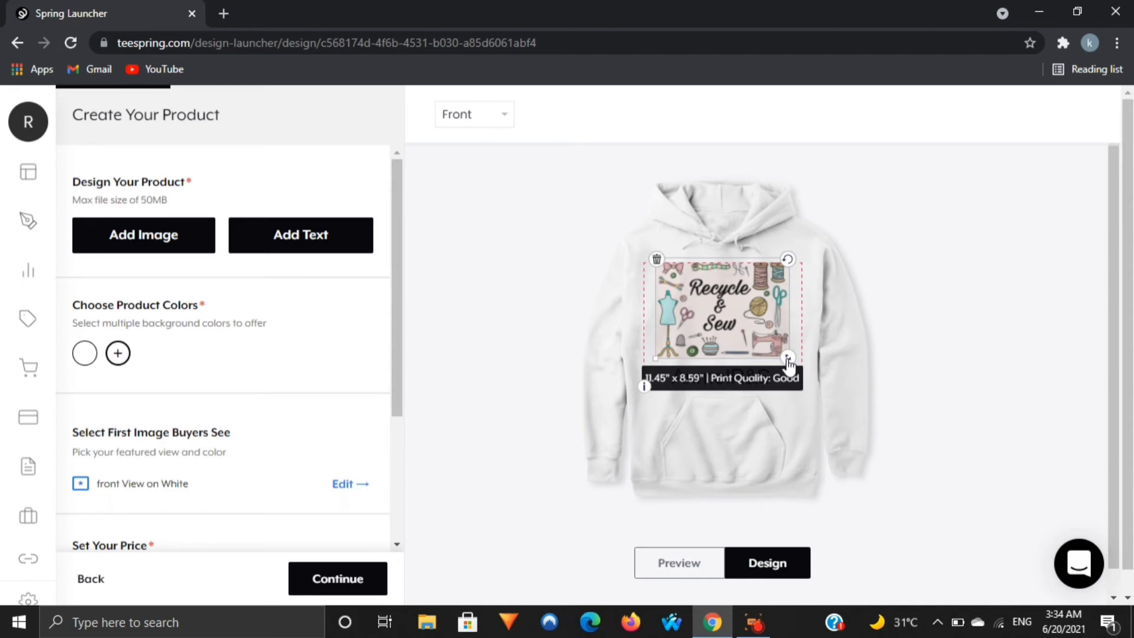
left_click_drag(787, 359, 749, 311)
left_click_drag(687, 275, 766, 291)
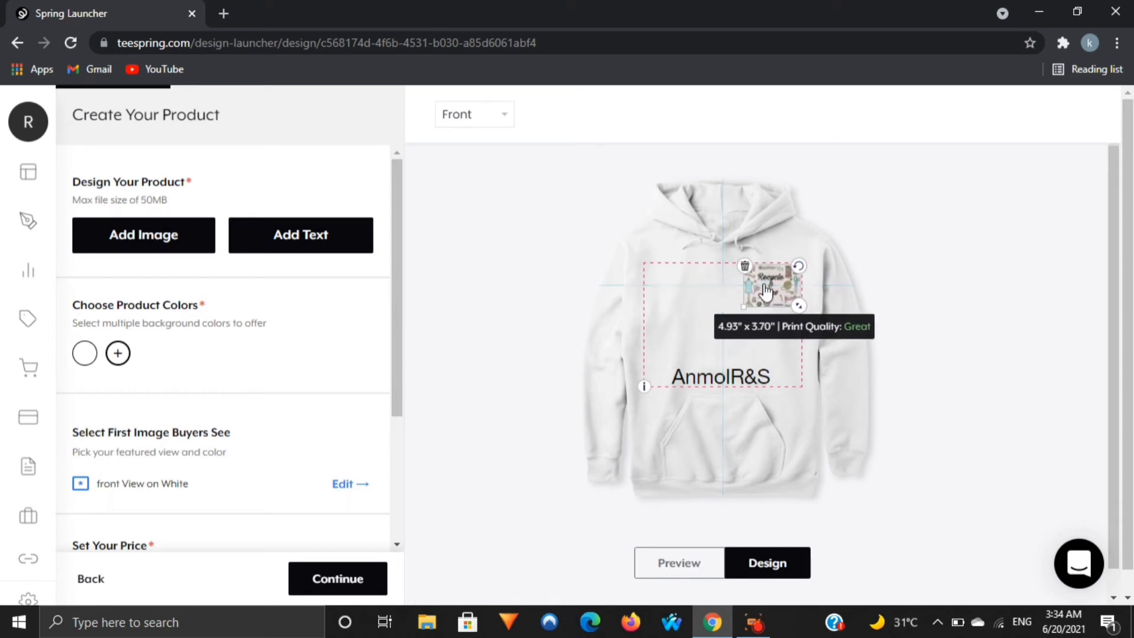
- Enlarge the front text to about 12.16" x 3.03" and position it inside the lower part of the print area
left_click(732, 377)
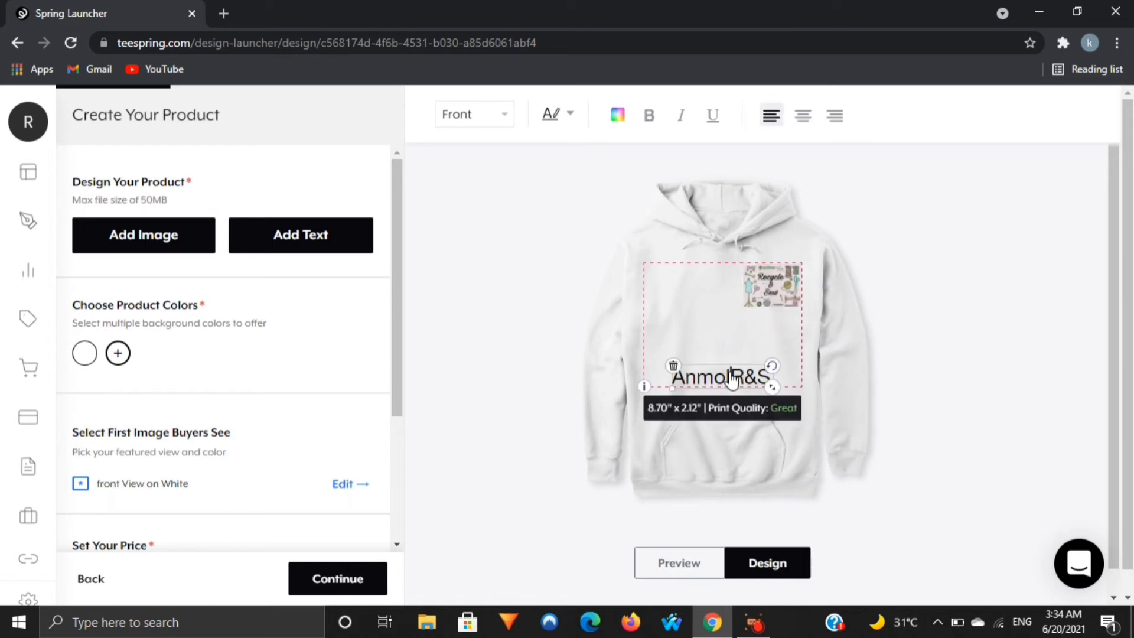
left_click_drag(772, 387, 817, 409)
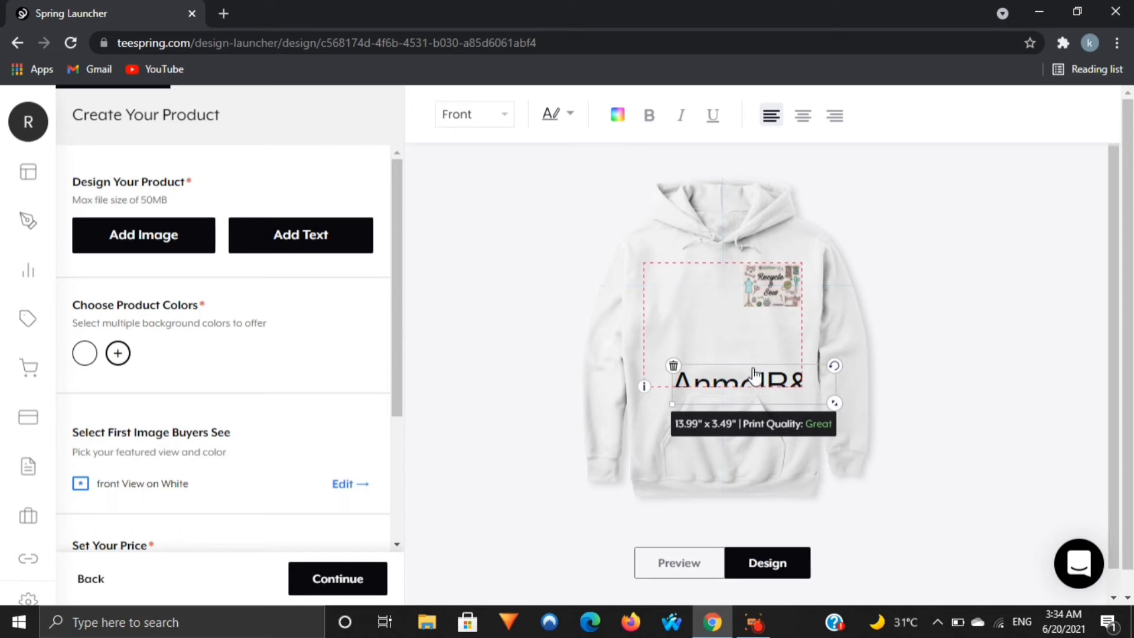
left_click_drag(754, 384, 733, 344)
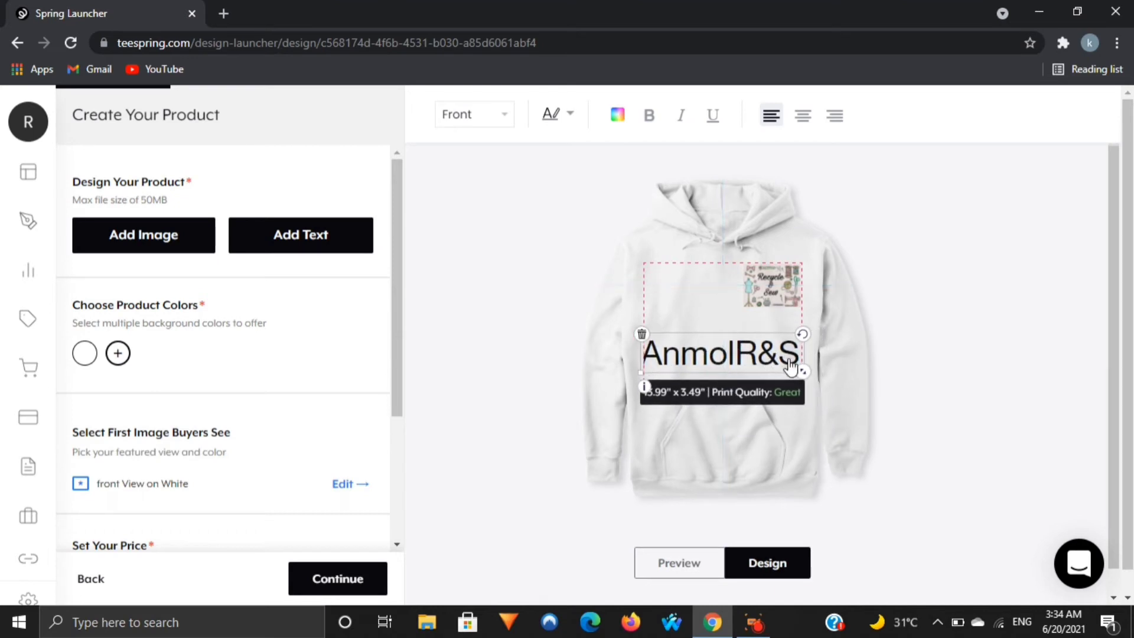
left_click_drag(804, 373, 749, 371)
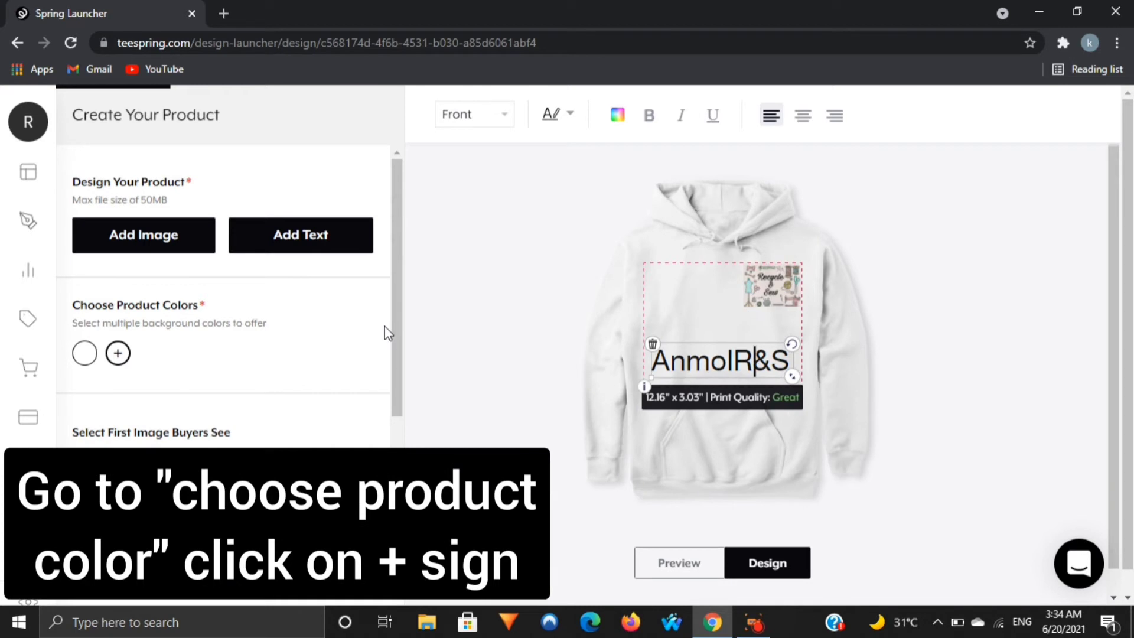
- Add black, navy, royal blue and Heliconia pink to the hoodie's offered background colors
left_click(117, 354)
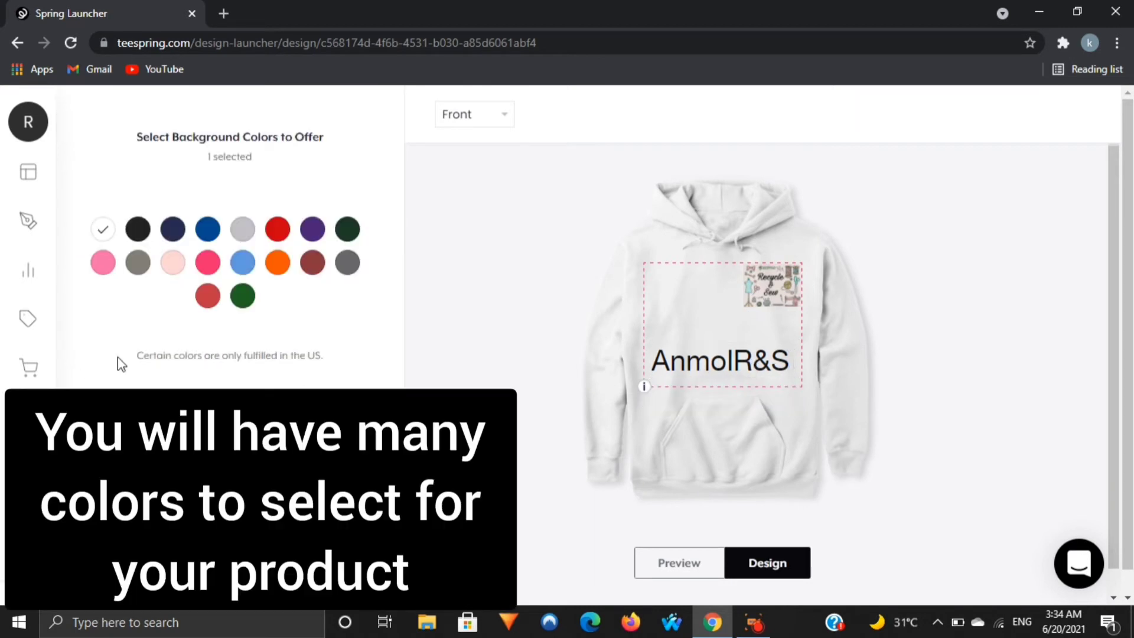
left_click(142, 235)
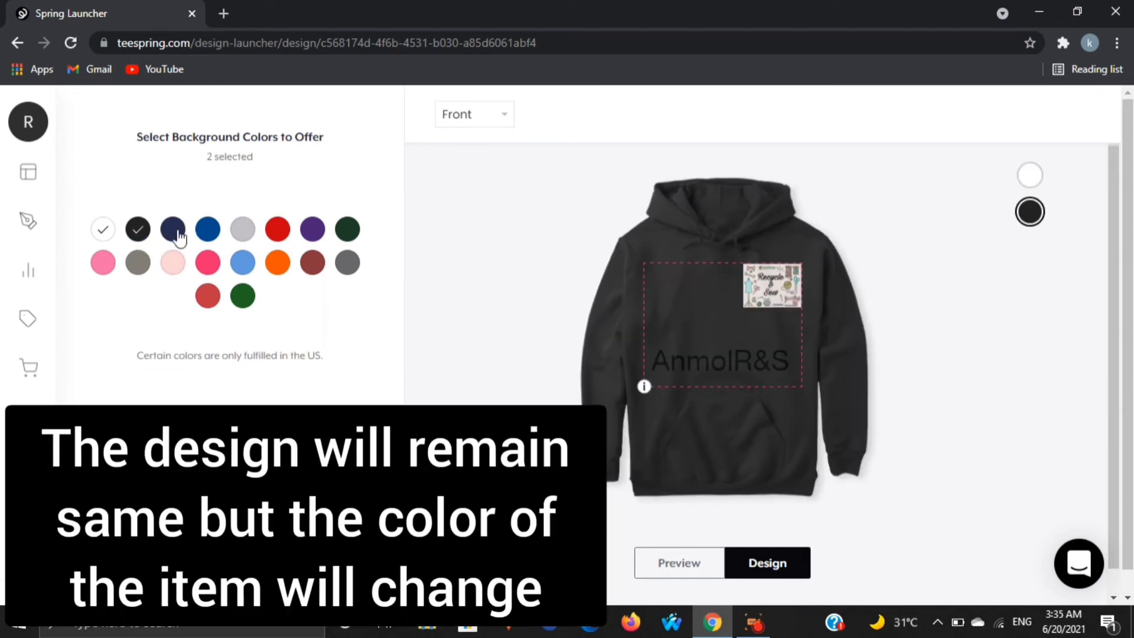
left_click(177, 233)
left_click(201, 235)
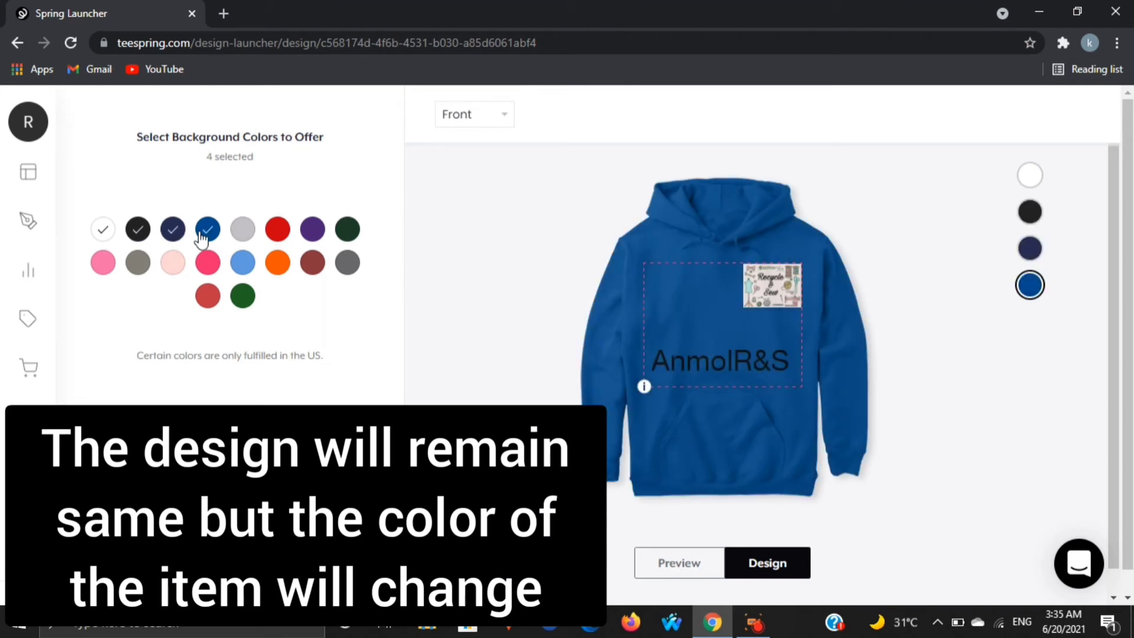
left_click(209, 267)
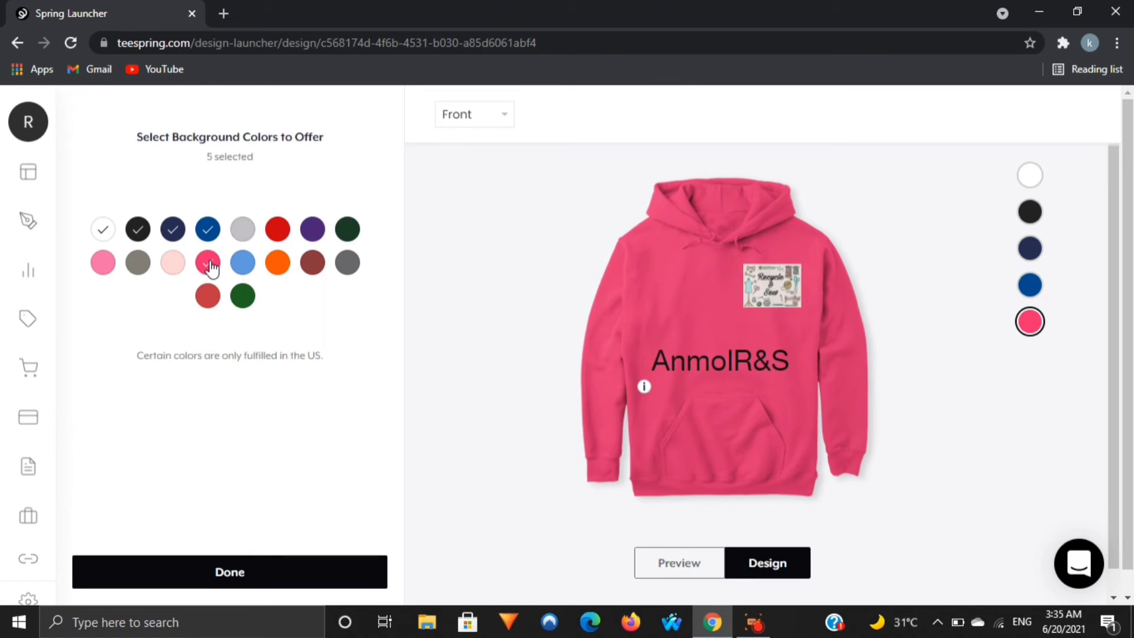
left_click(260, 583)
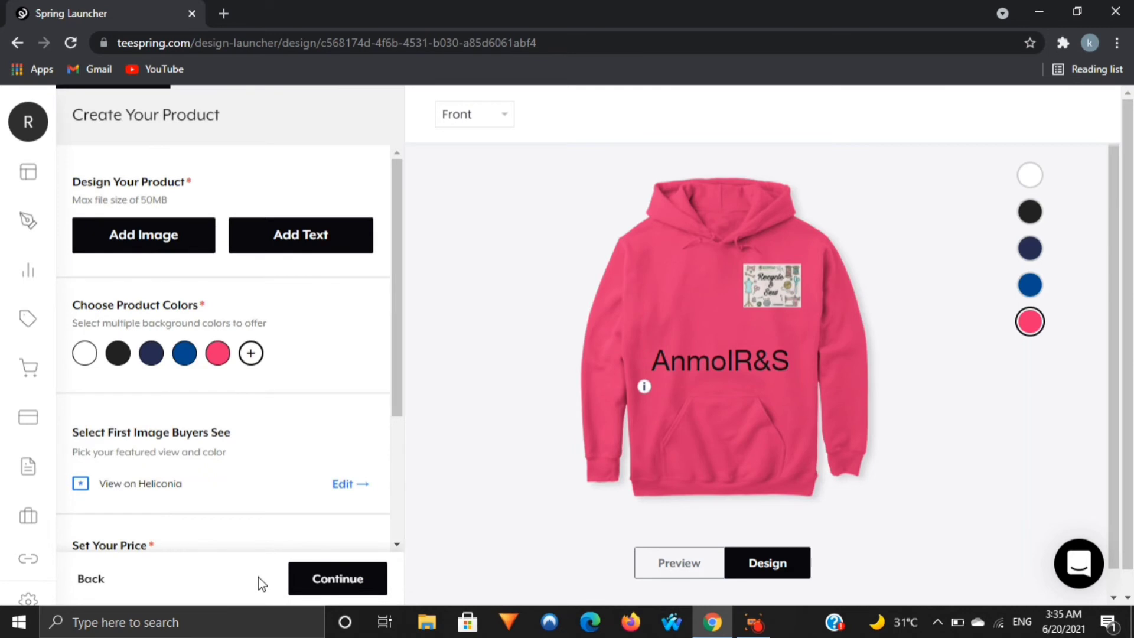
- Finish the hoodie design and proceed past the additional product suggestions to the listing details without adding any
left_click(337, 581)
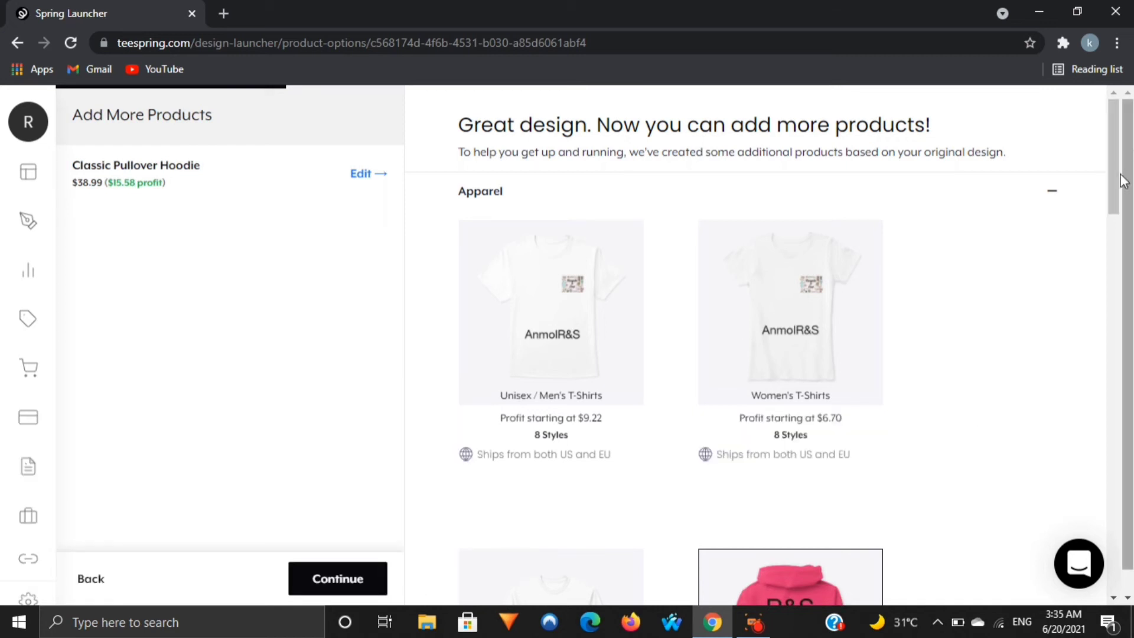
mouse_move(1116, 182)
left_mouse_down()
mouse_move(1121, 560)
mouse_move(1120, 170)
left_mouse_up()
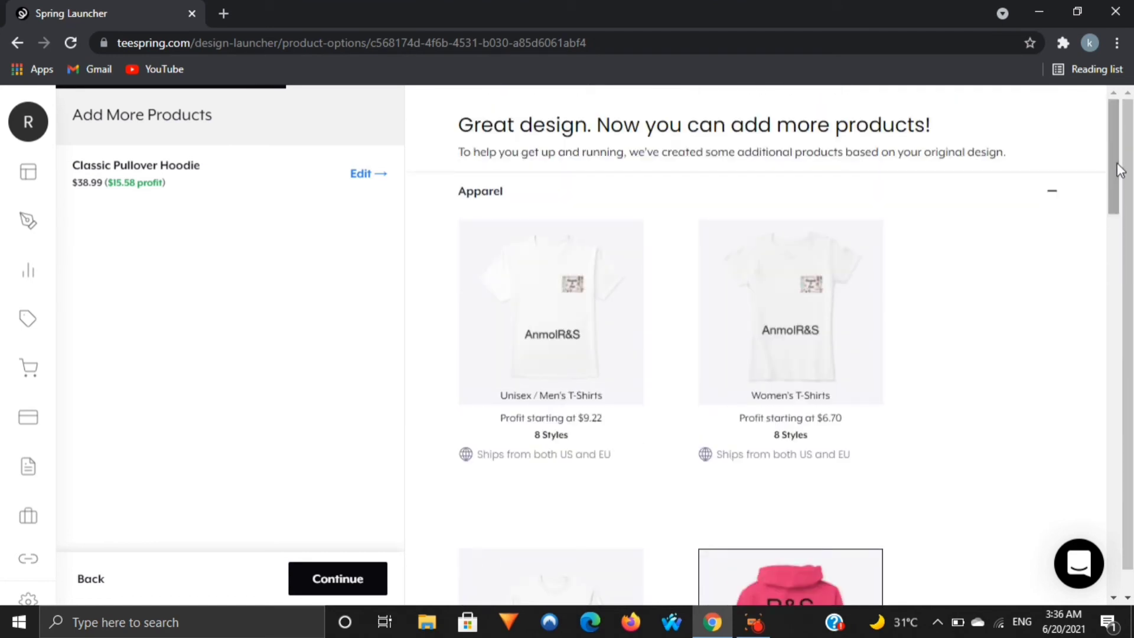
scroll(767, 295, "down", 1)
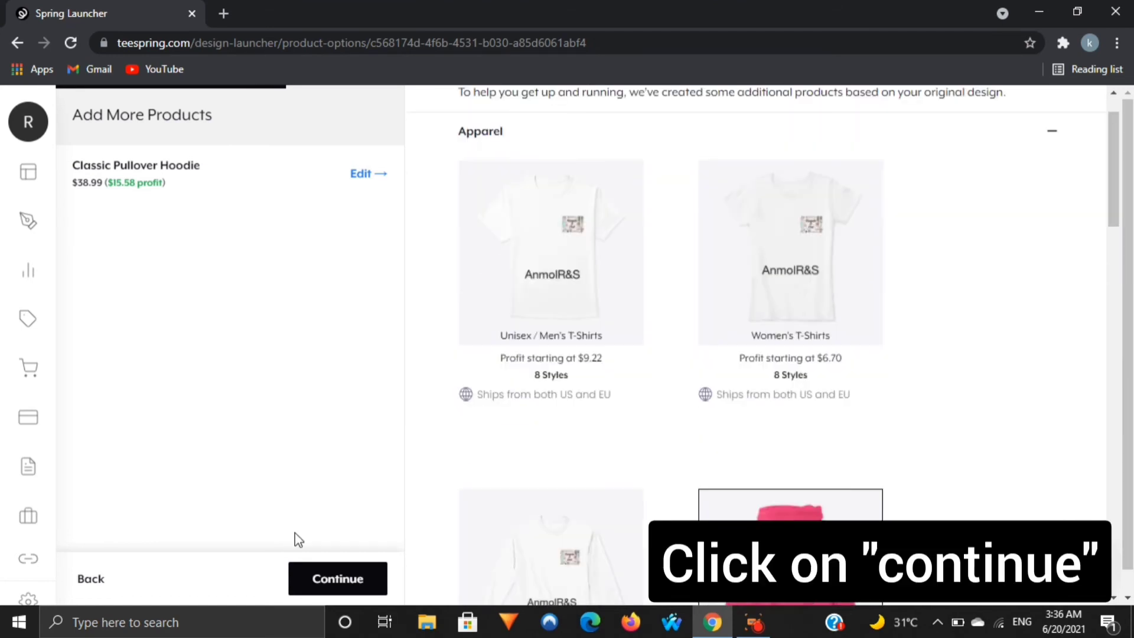
left_click(338, 588)
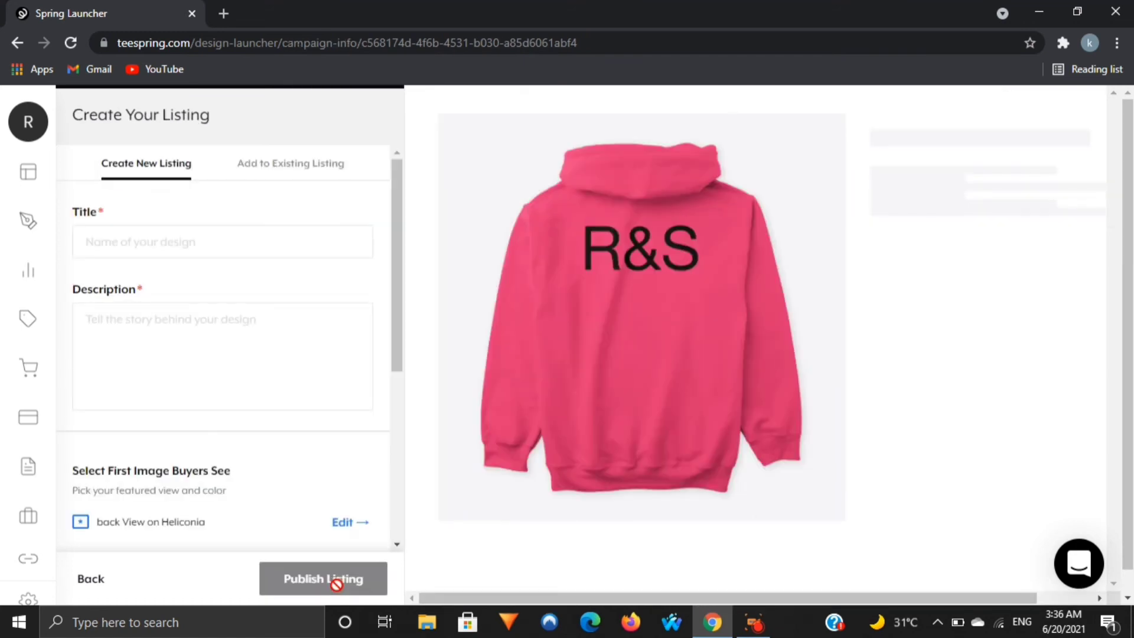
- Title the new listing "modern hoodie"
left_click(222, 242)
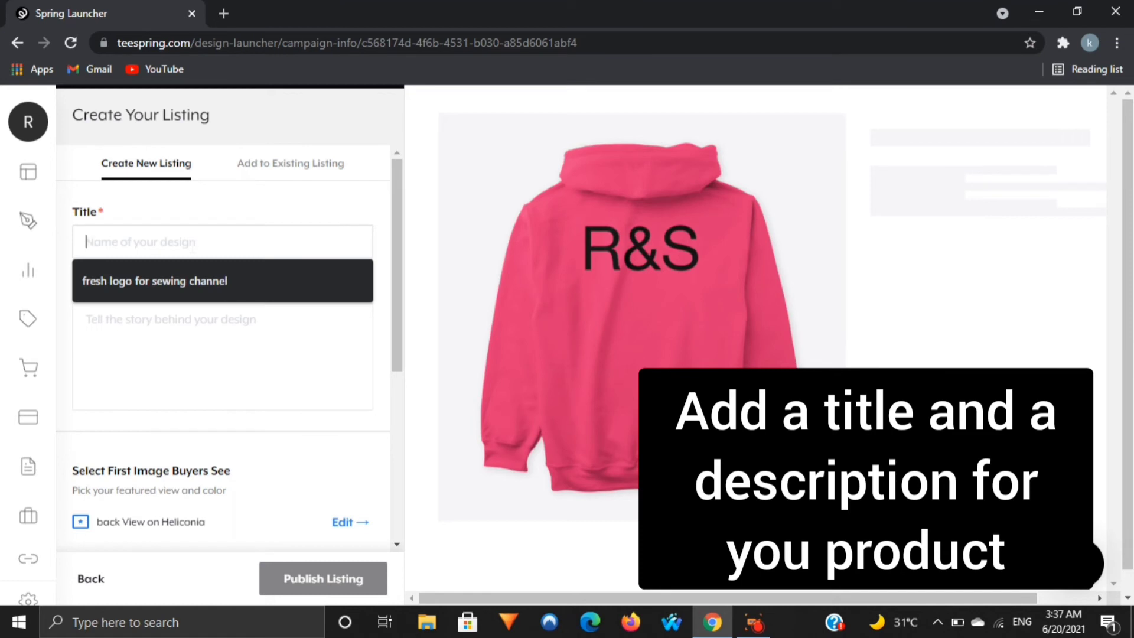
type("mod")
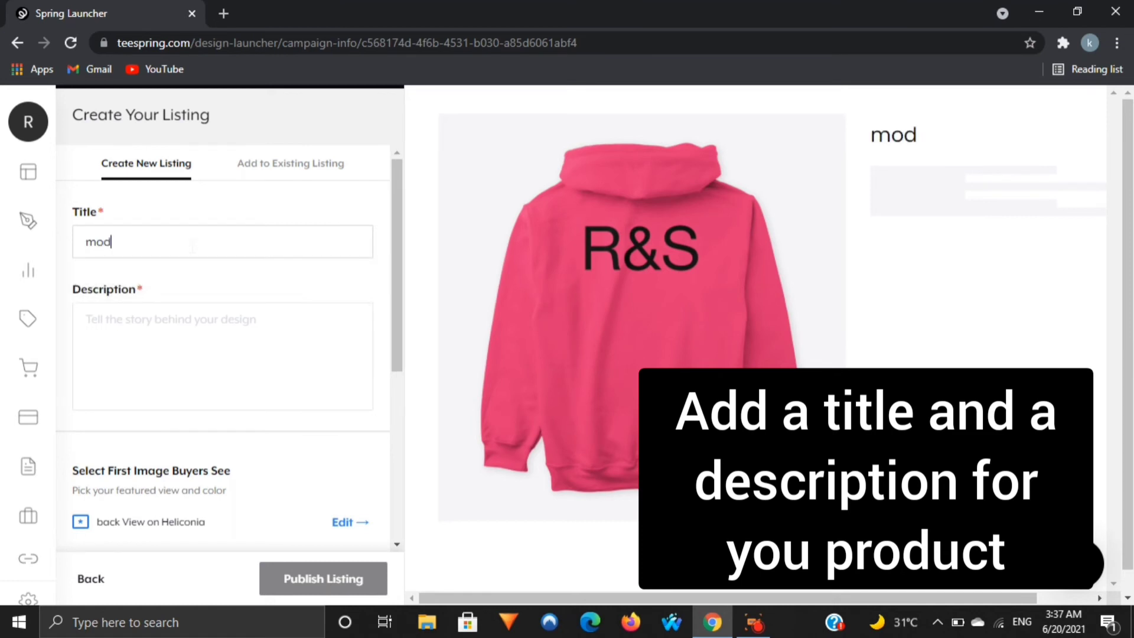
type("ern hoodie")
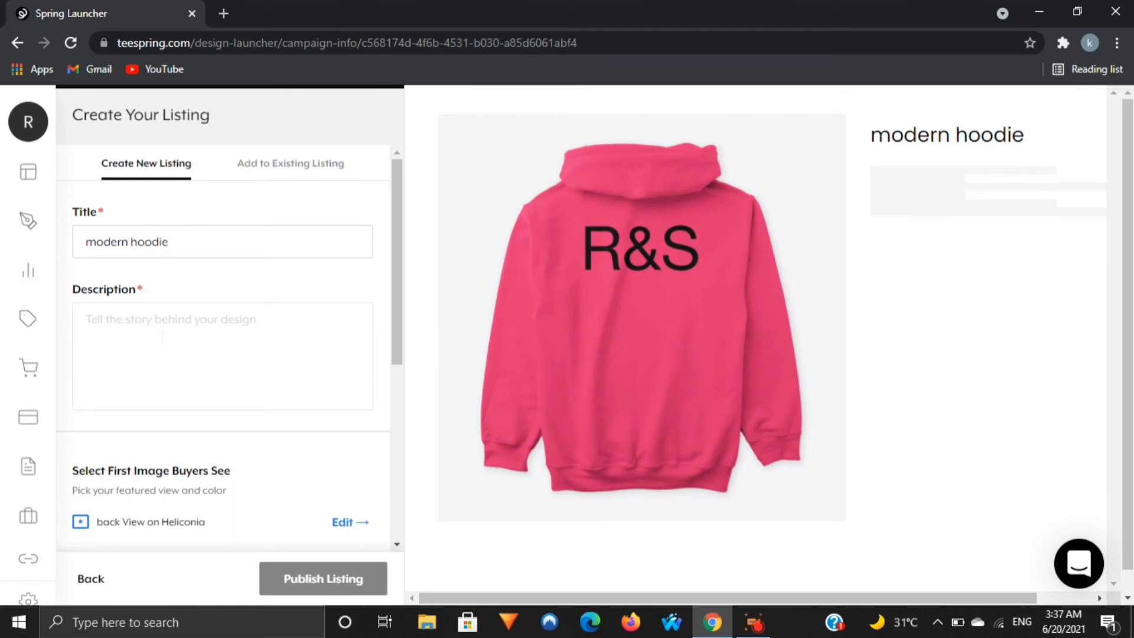
- Enter the listing description "Its a channel logo design. You can use your logo in a hoodie shirt, bad on anything"
left_click(162, 337)
type("I")
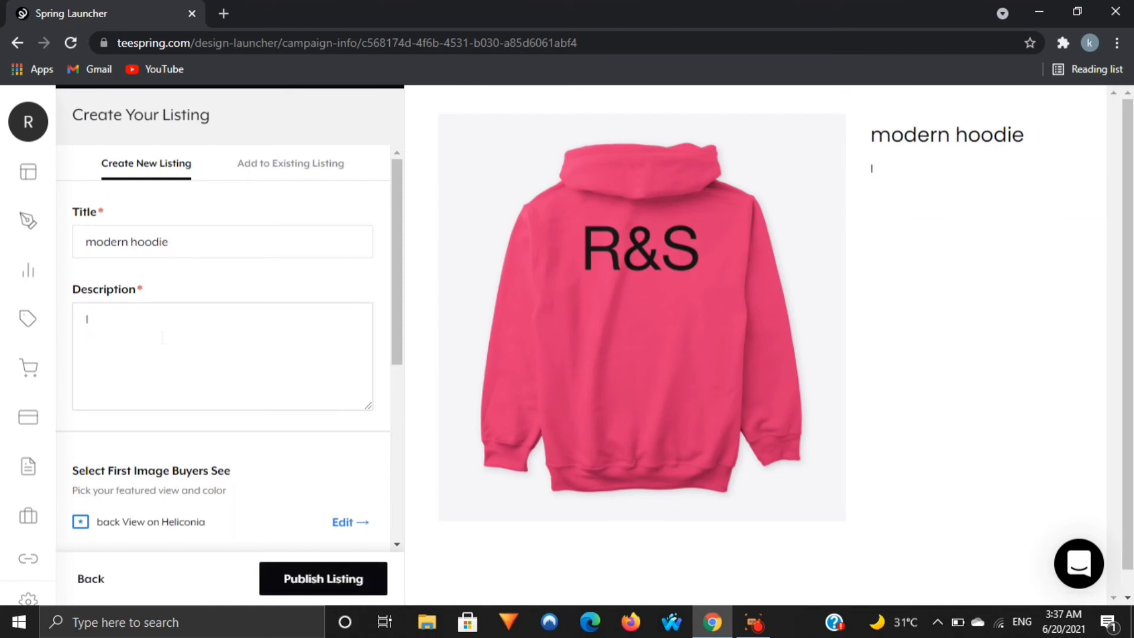
type("ts a")
type("channel")
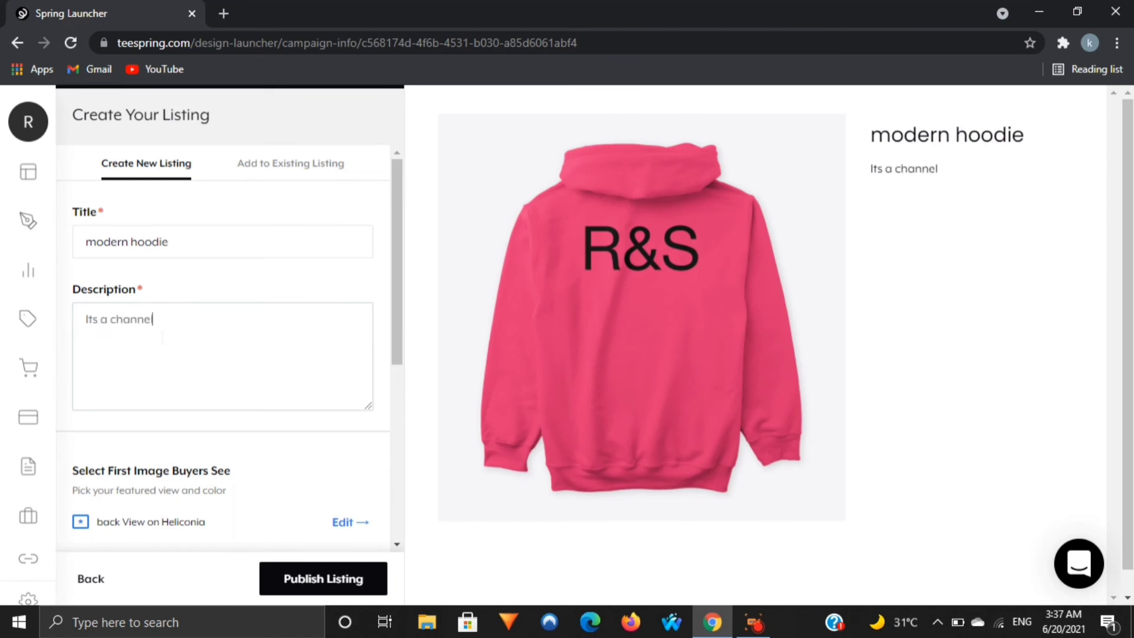
type(" lodo")
key("BackSpace")
key("BackSpace")
key("BackSpace")
type("go desi")
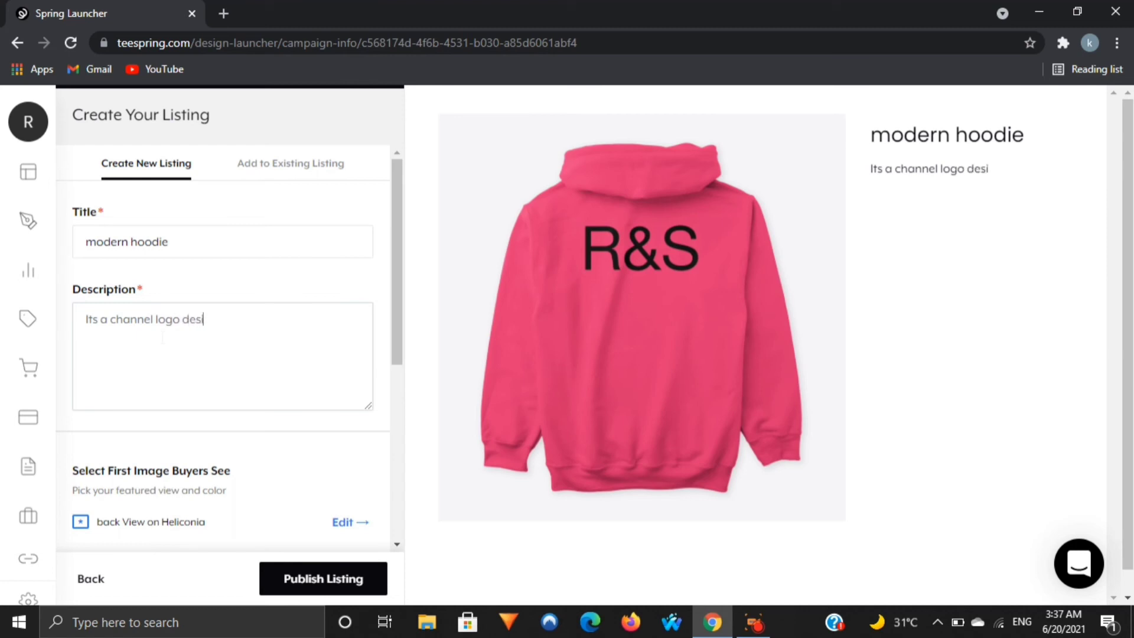
type("gn. You can u")
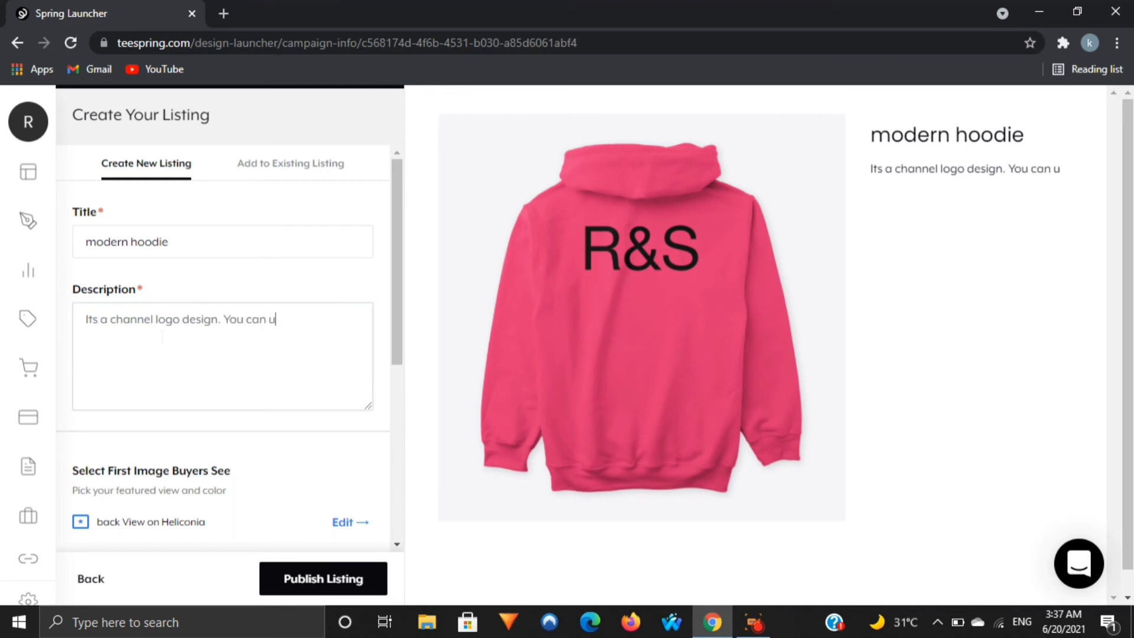
type("se your")
type(" logo")
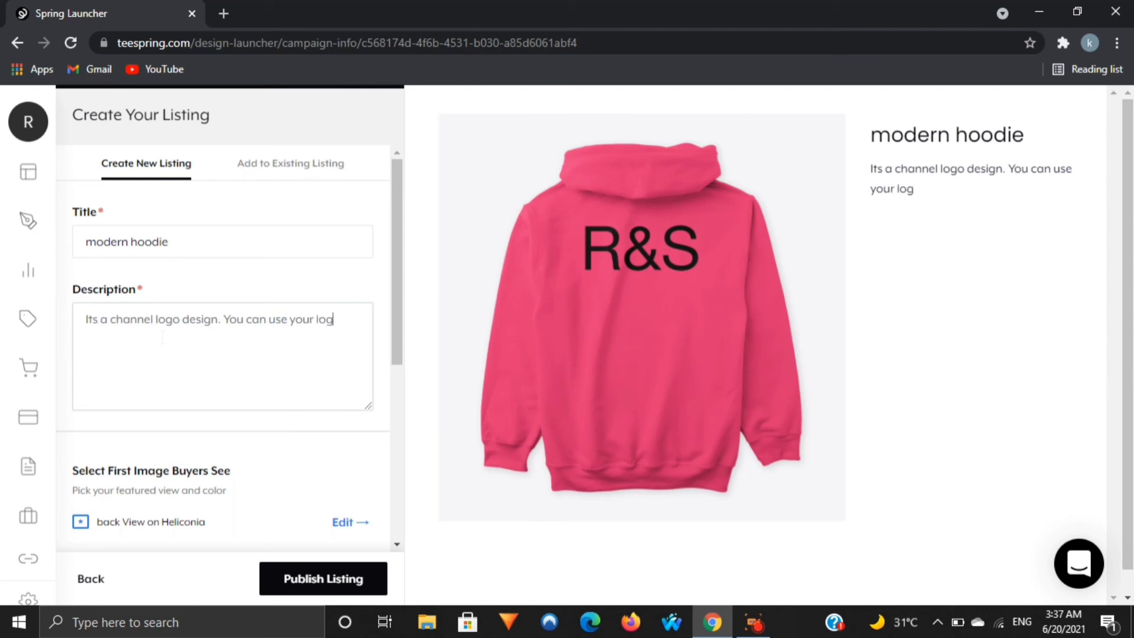
type(" in a hoodi")
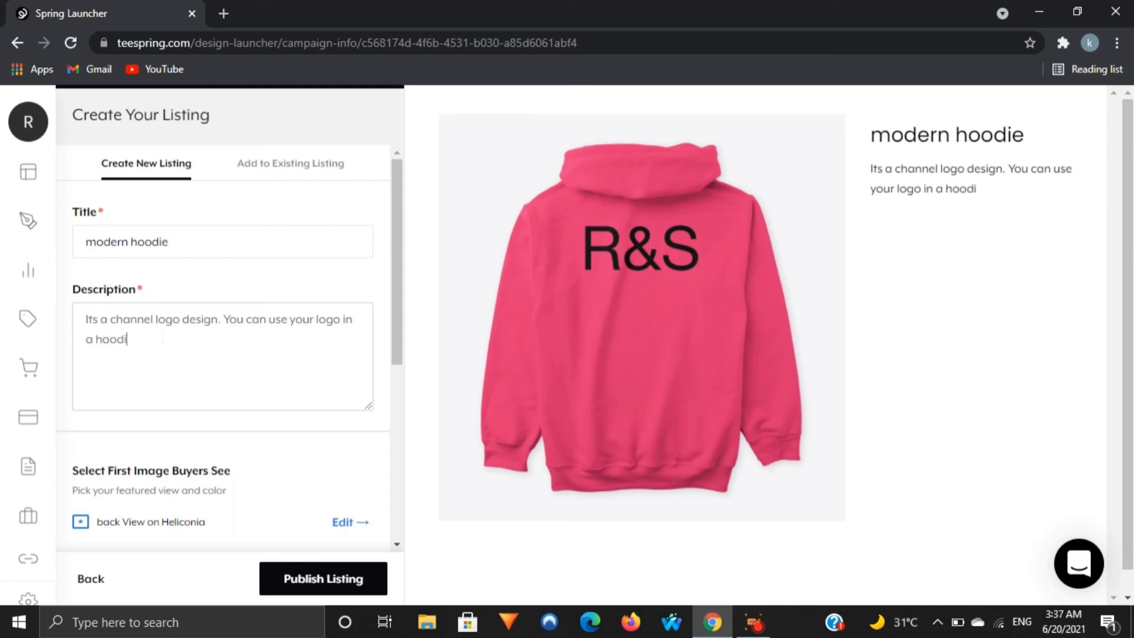
type("e sj")
key("BackSpace")
type("hirt, bad")
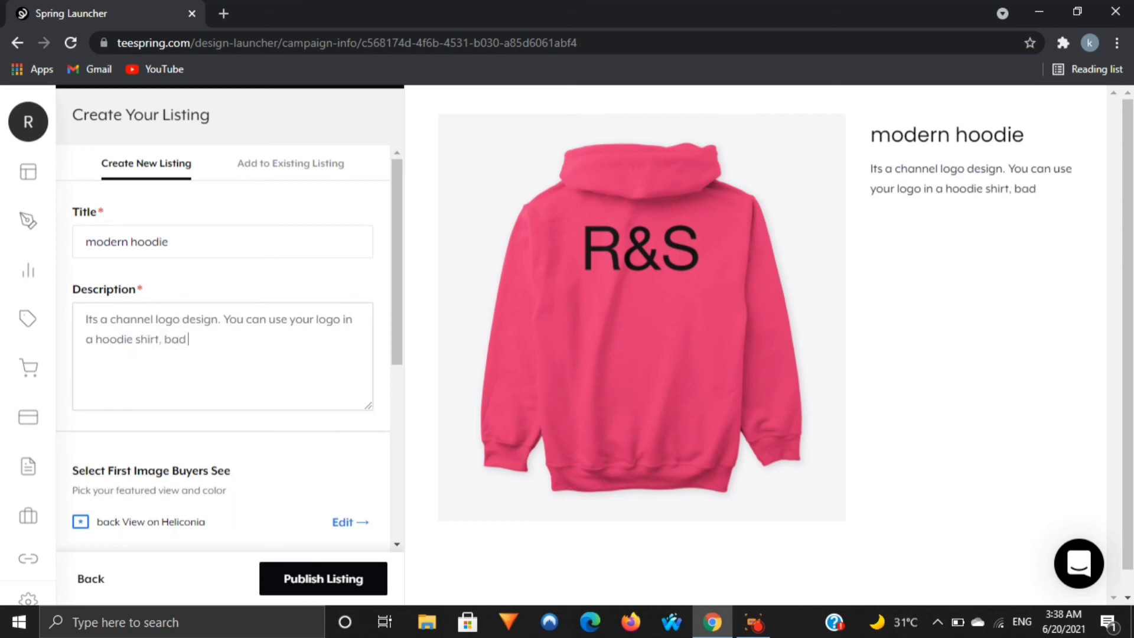
type(" on anything")
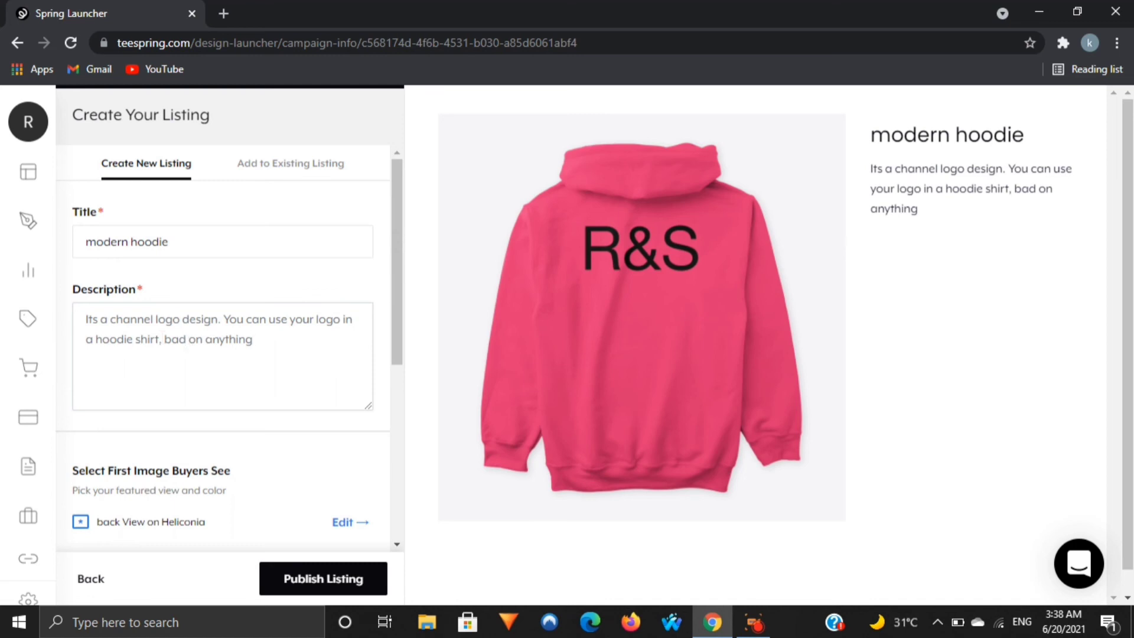
- Correct the listing description's second sentence to "You can use your logo in a hoodie, shirt, bag on anything"
key("BackSpace")
type("g")
key("BackSpace")
type(",")
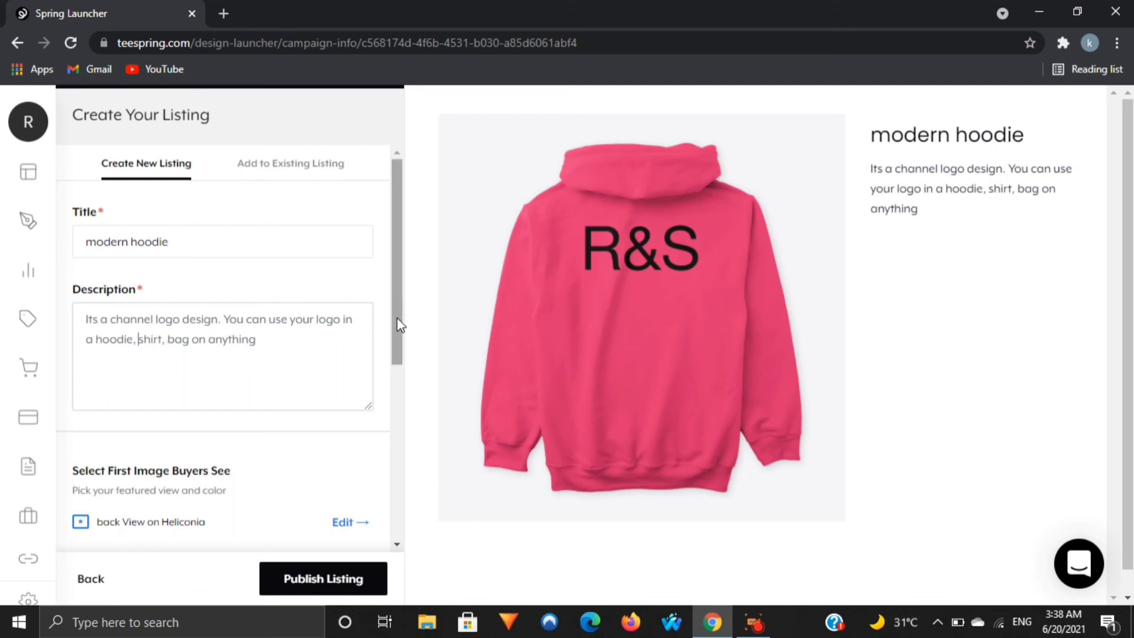
- Make the hoodie's front view the first image buyers see in the listing
left_click_drag(397, 318, 402, 407)
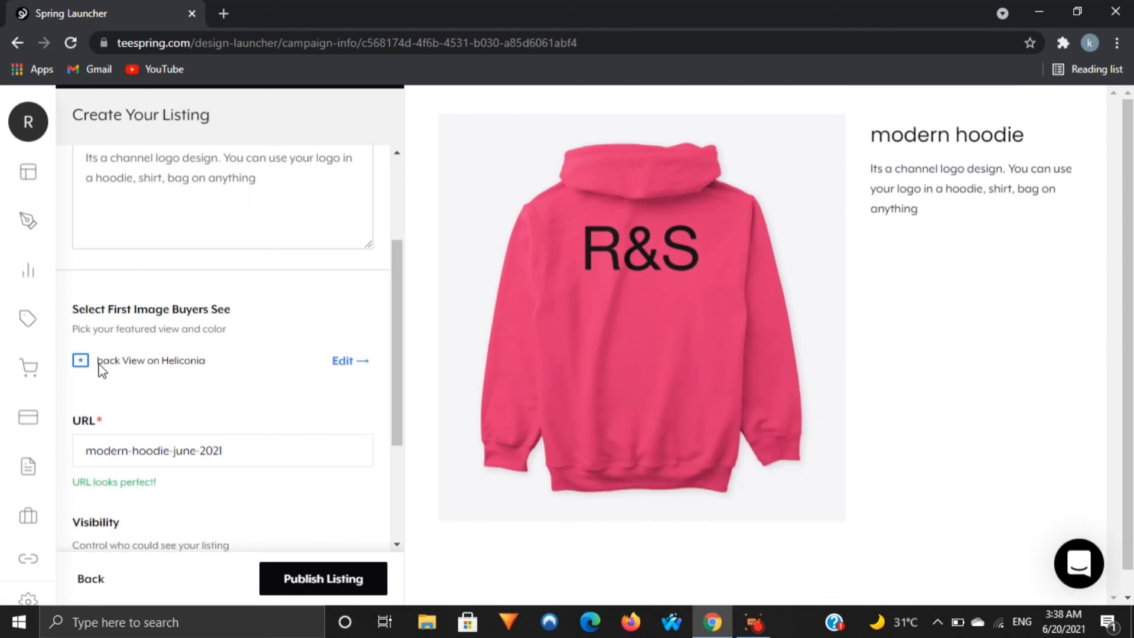
left_click(351, 362)
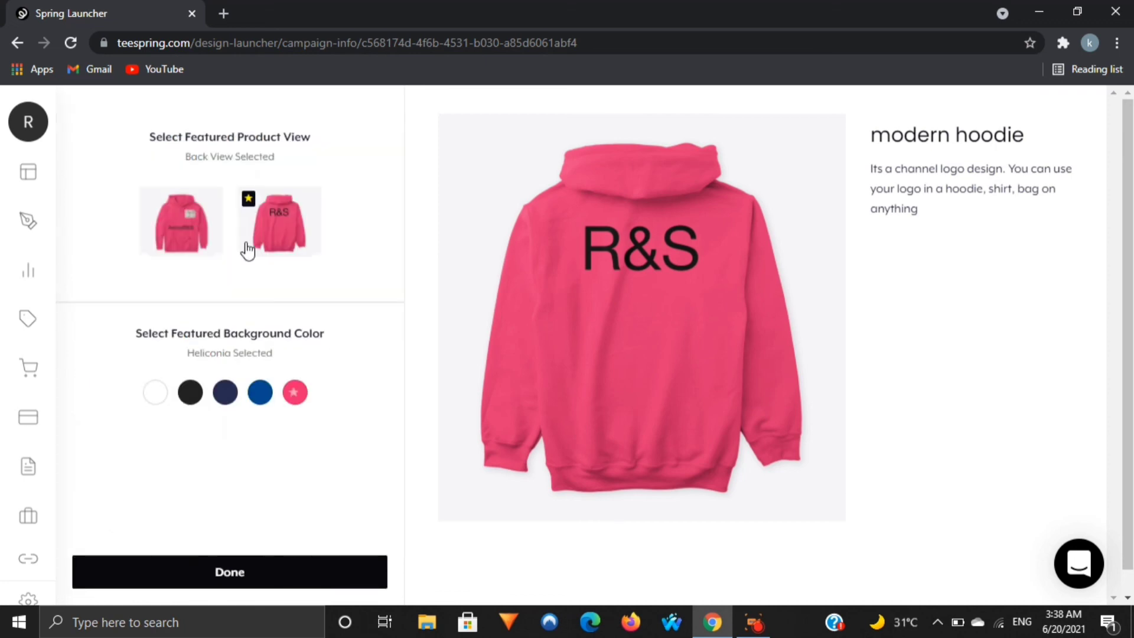
left_click(201, 238)
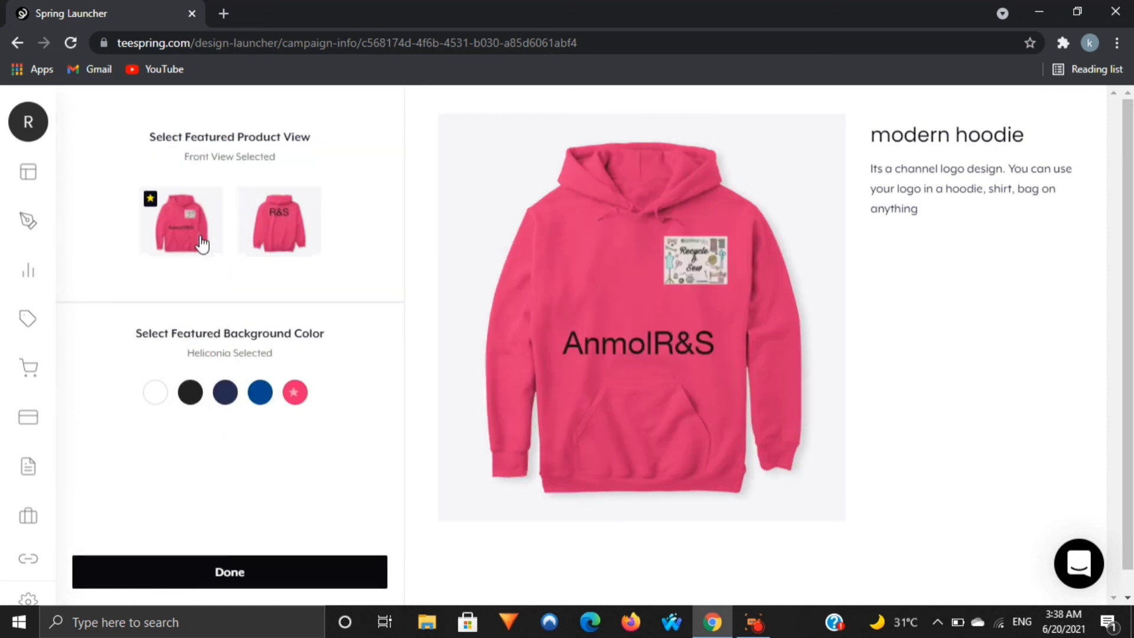
left_click(309, 578)
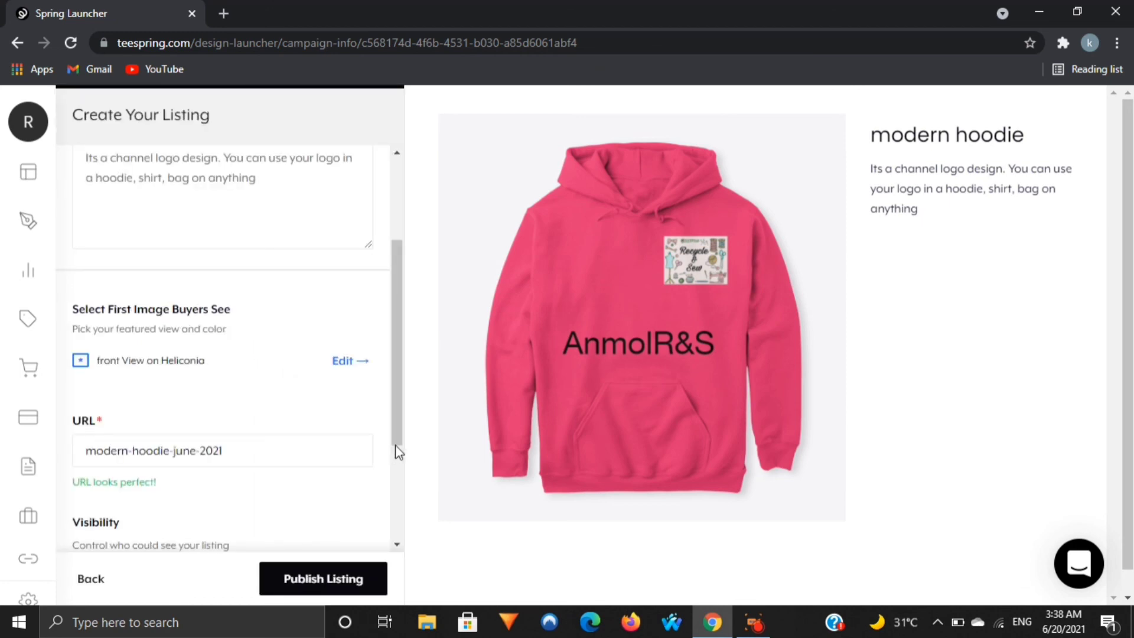
- Publish the modern hoodie listing publicly to the R&S store and dismiss the sample order offer
left_click_drag(397, 444, 395, 472)
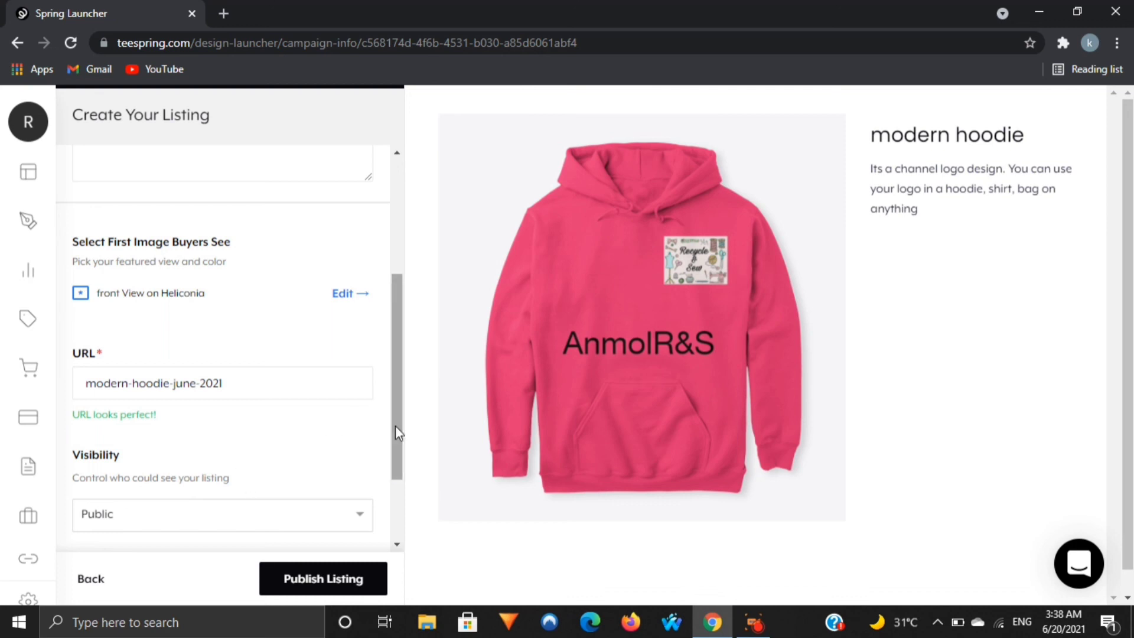
left_click_drag(395, 425, 395, 504)
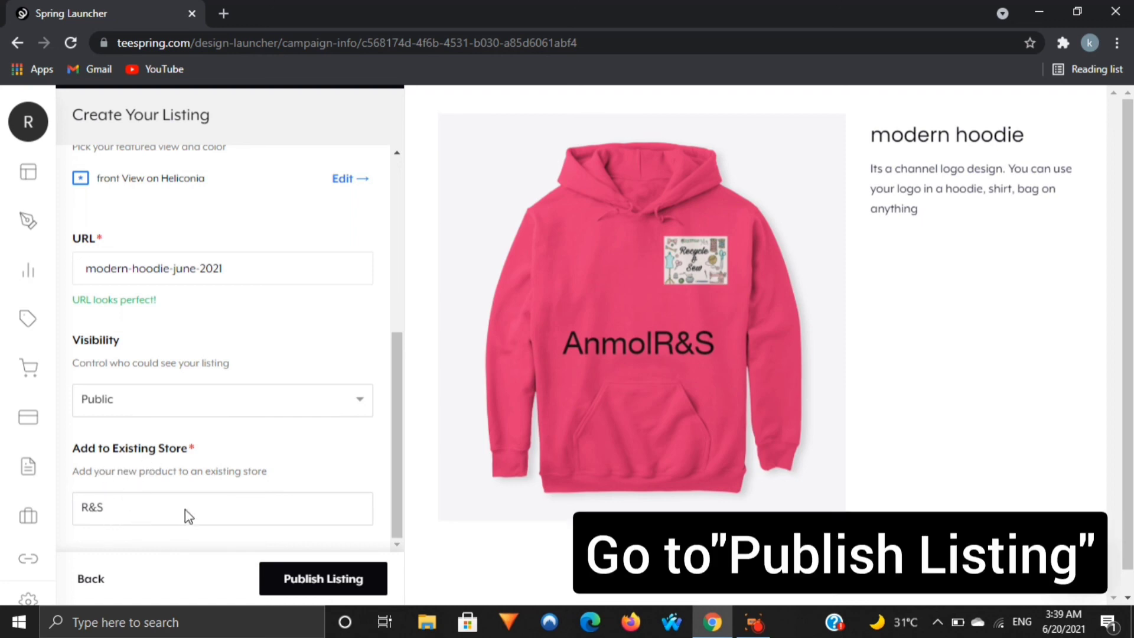
left_click(325, 594)
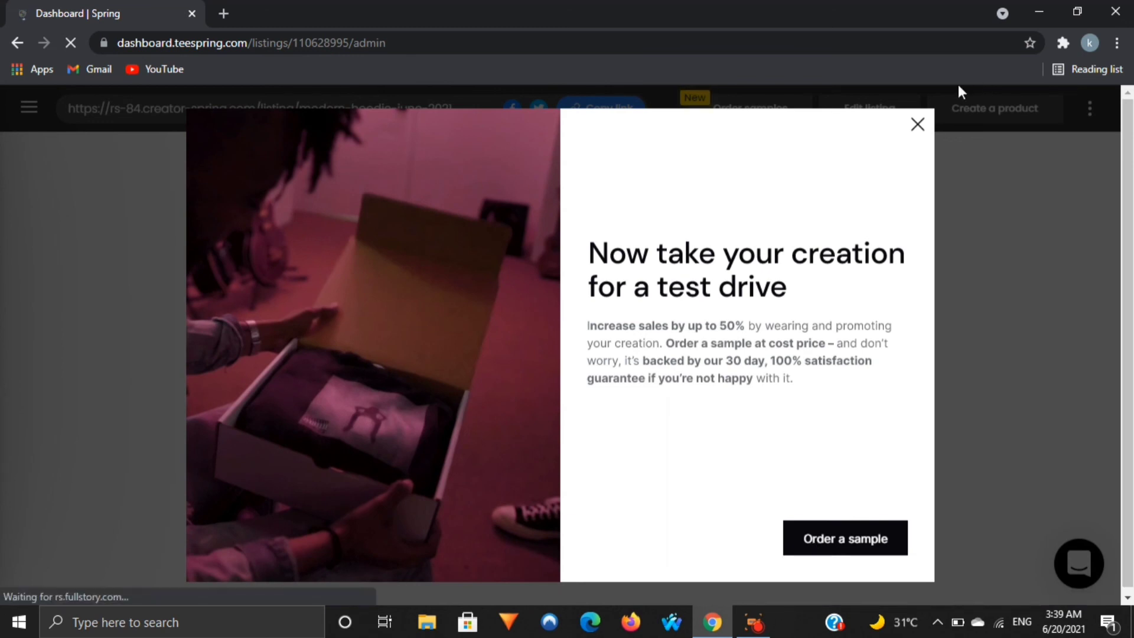
left_click(917, 125)
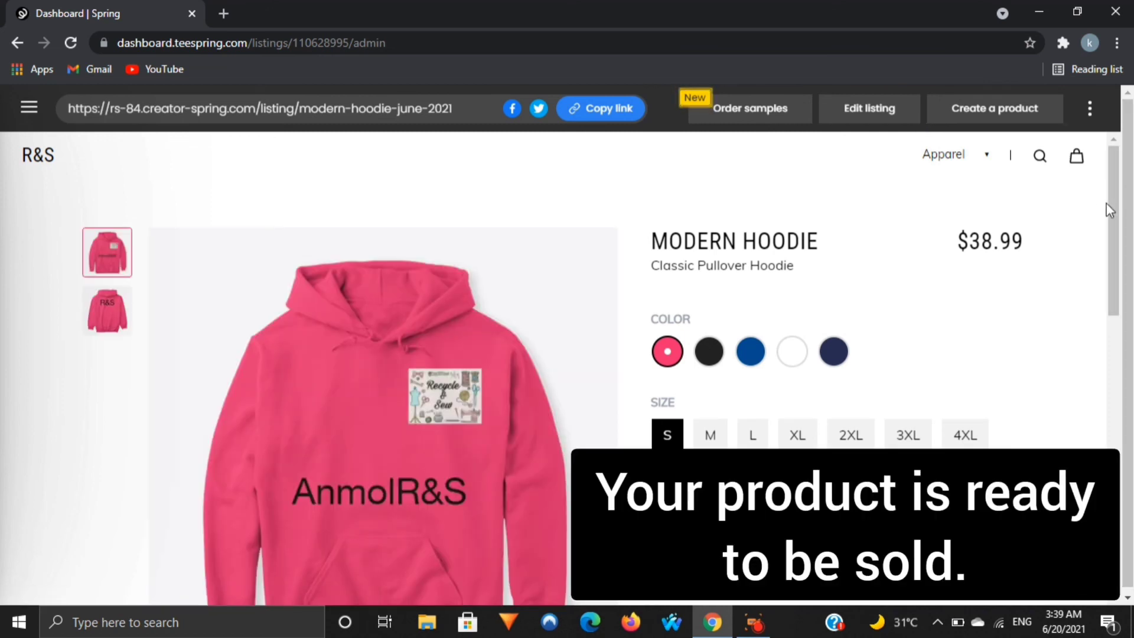
- Preview the published hoodie in royal blue, black, white and navy on its product page
left_click_drag(1115, 216, 1115, 264)
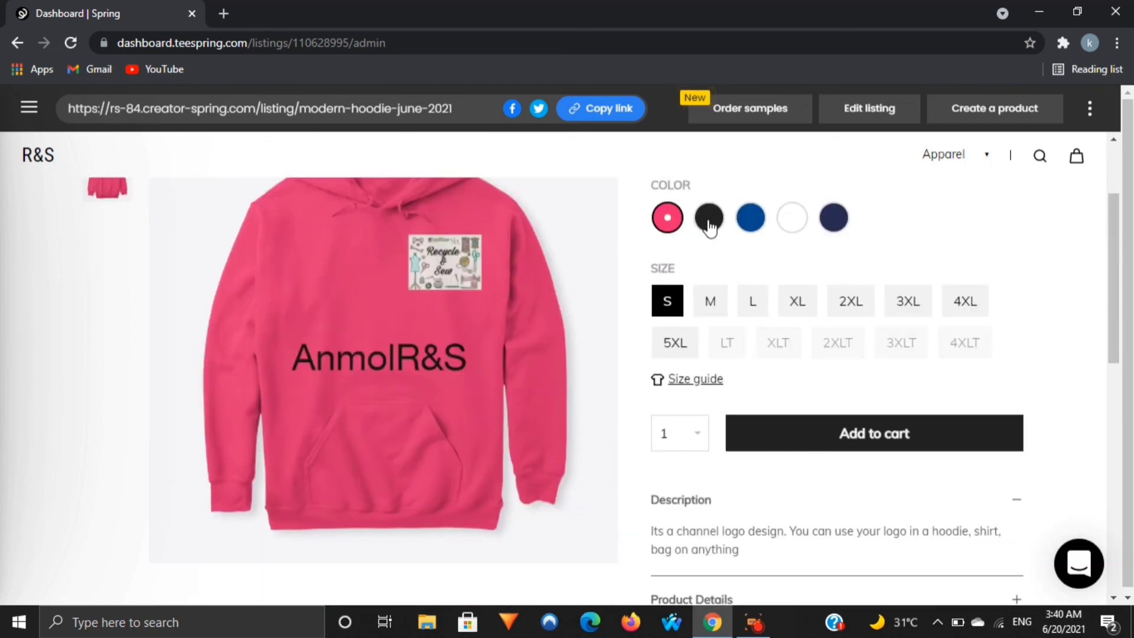
left_click(749, 226)
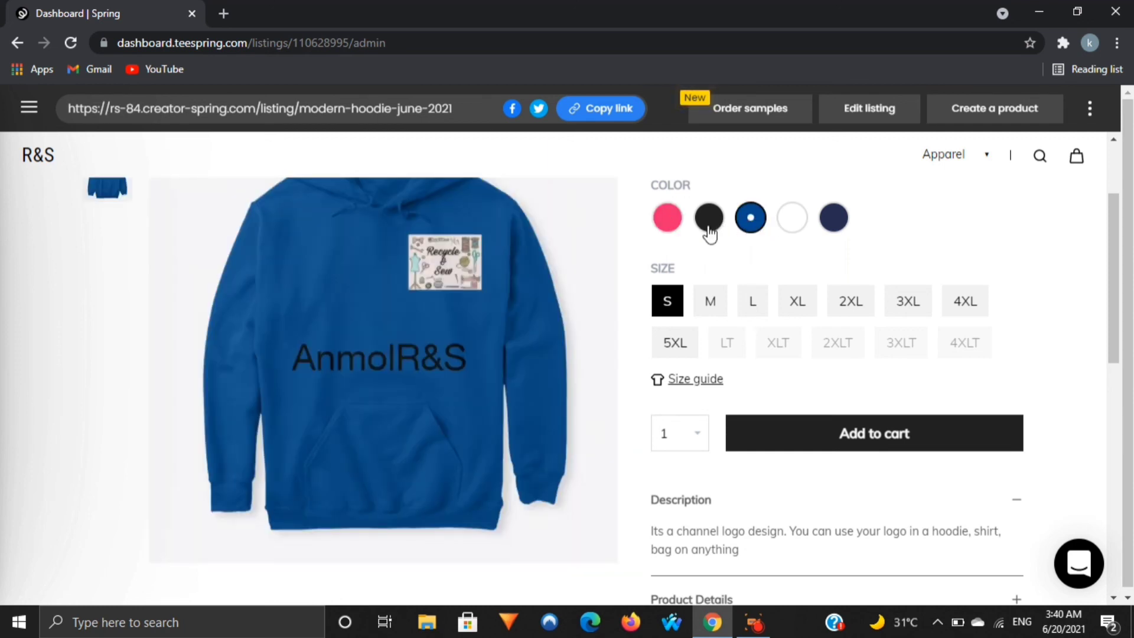
left_click(709, 227)
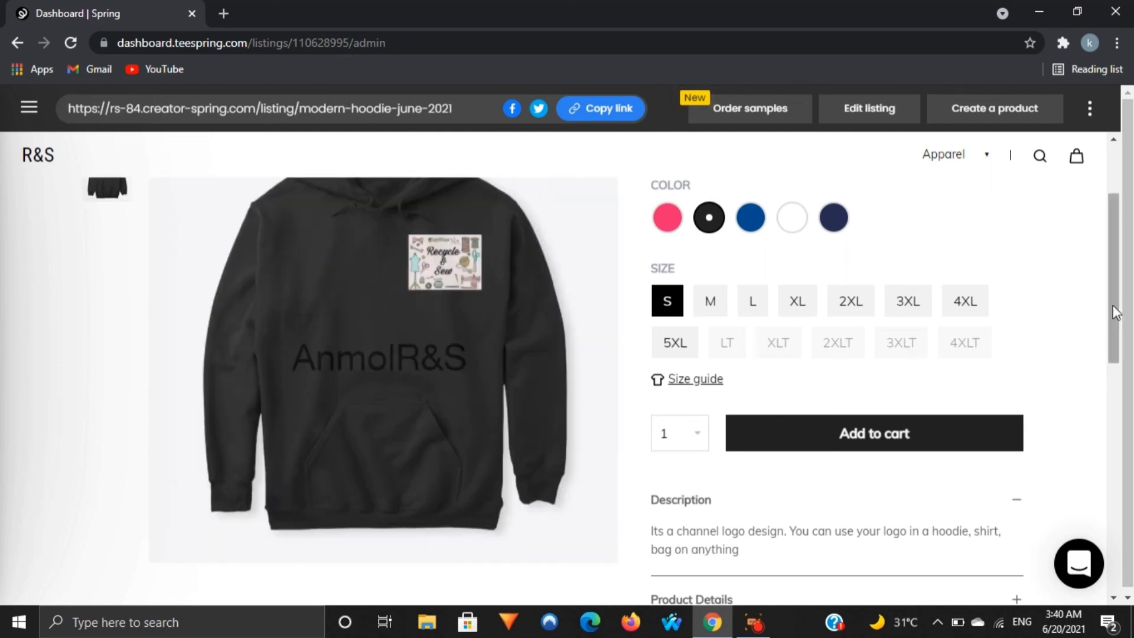
left_click_drag(1112, 301, 1110, 284)
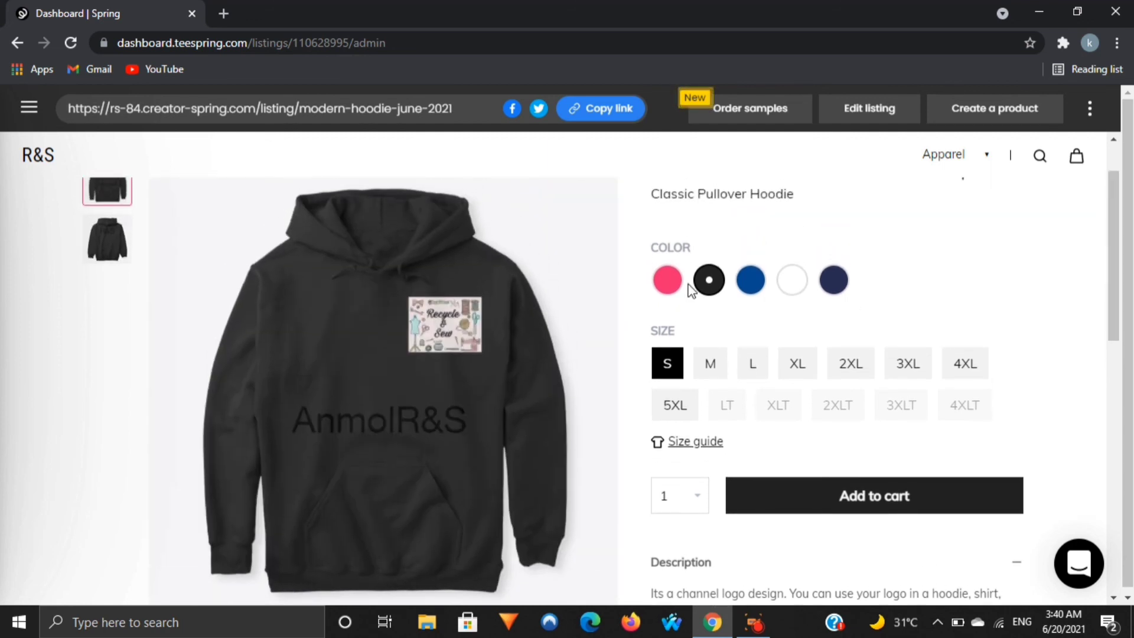
left_click(750, 283)
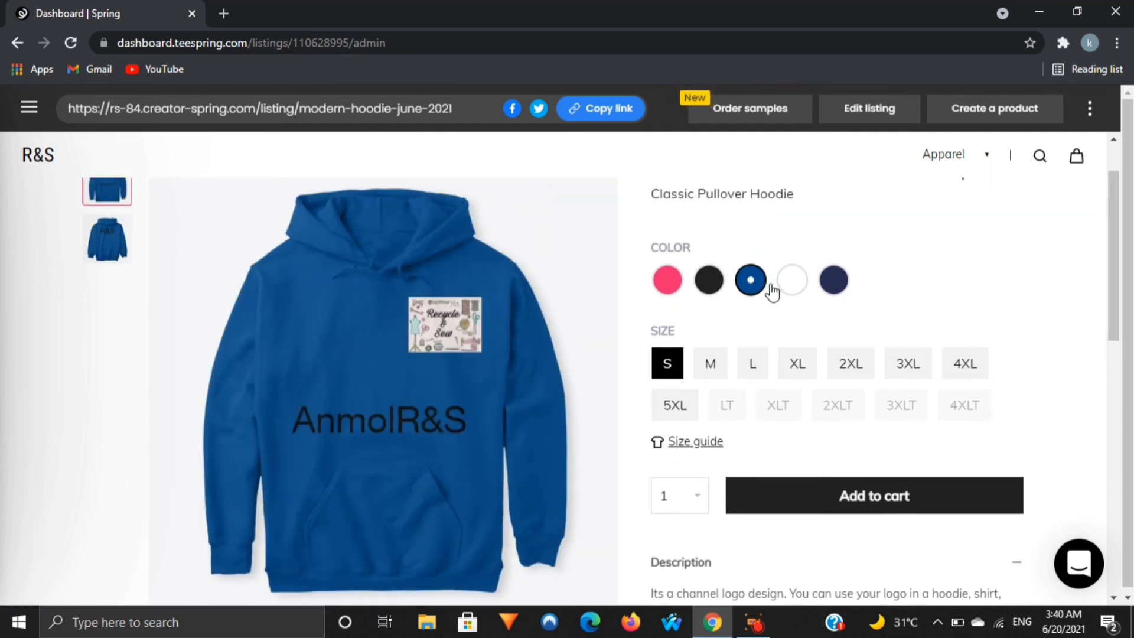
left_click(795, 284)
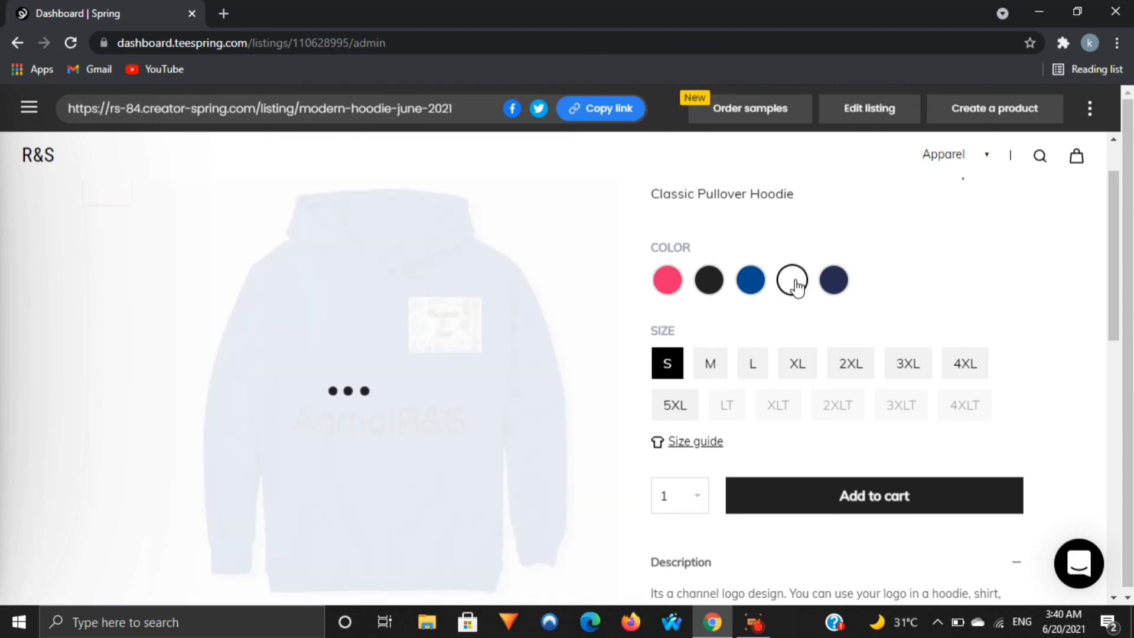
left_click(835, 285)
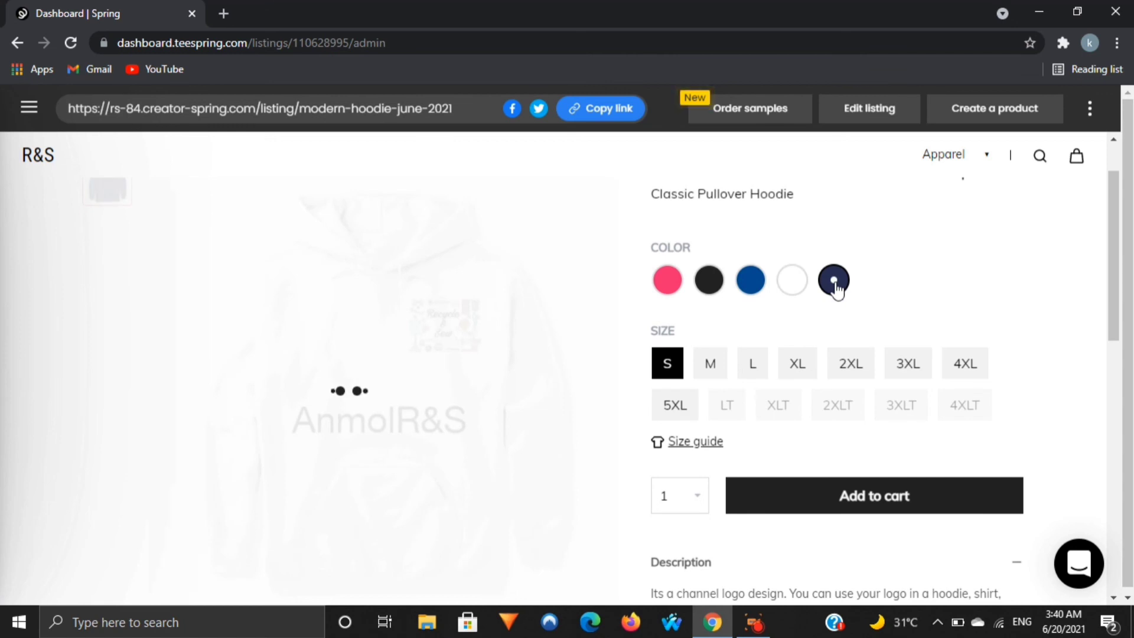
- Try the hoodie's M, XL, 2XL and 5XL sizes on the product page and view it in pink
left_click(712, 366)
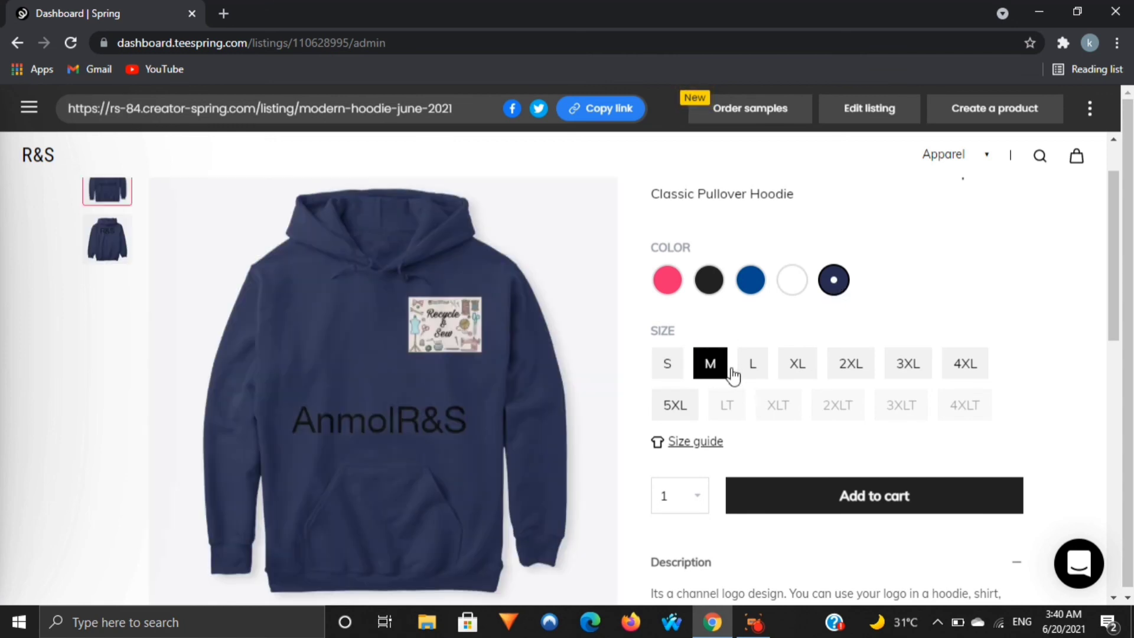
left_click(801, 376)
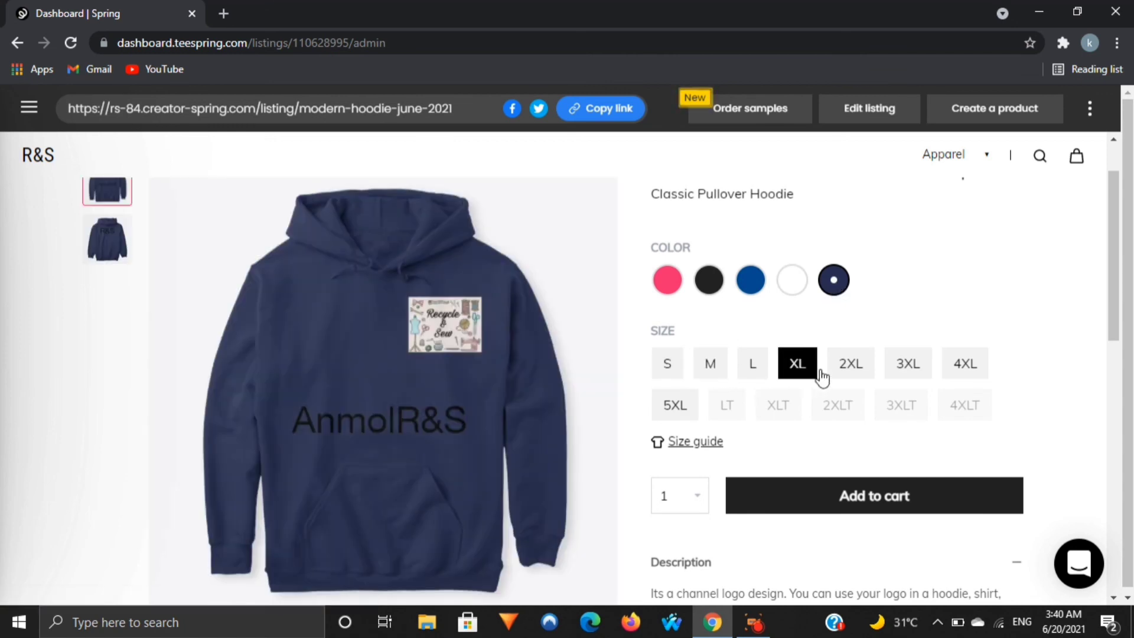
left_click(849, 372)
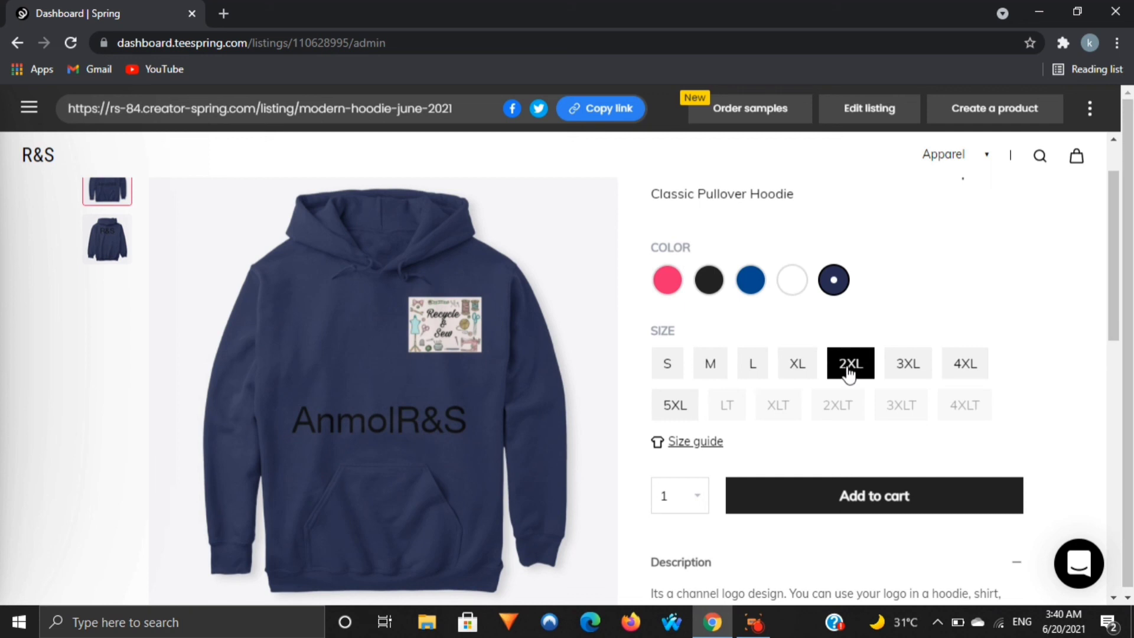
left_click(679, 411)
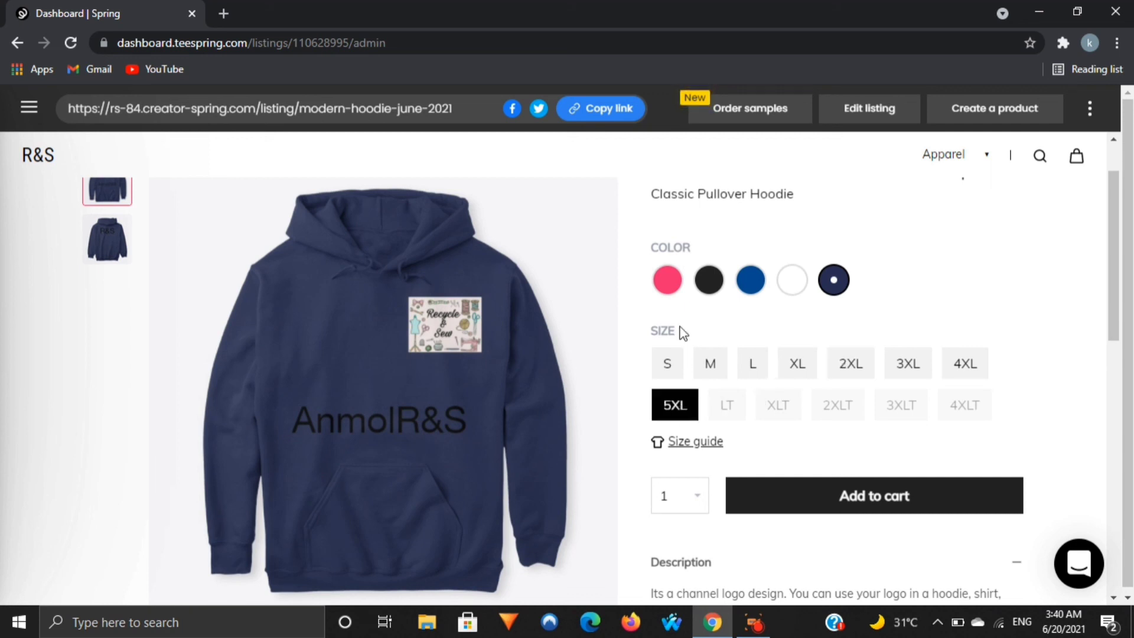
left_click(673, 284)
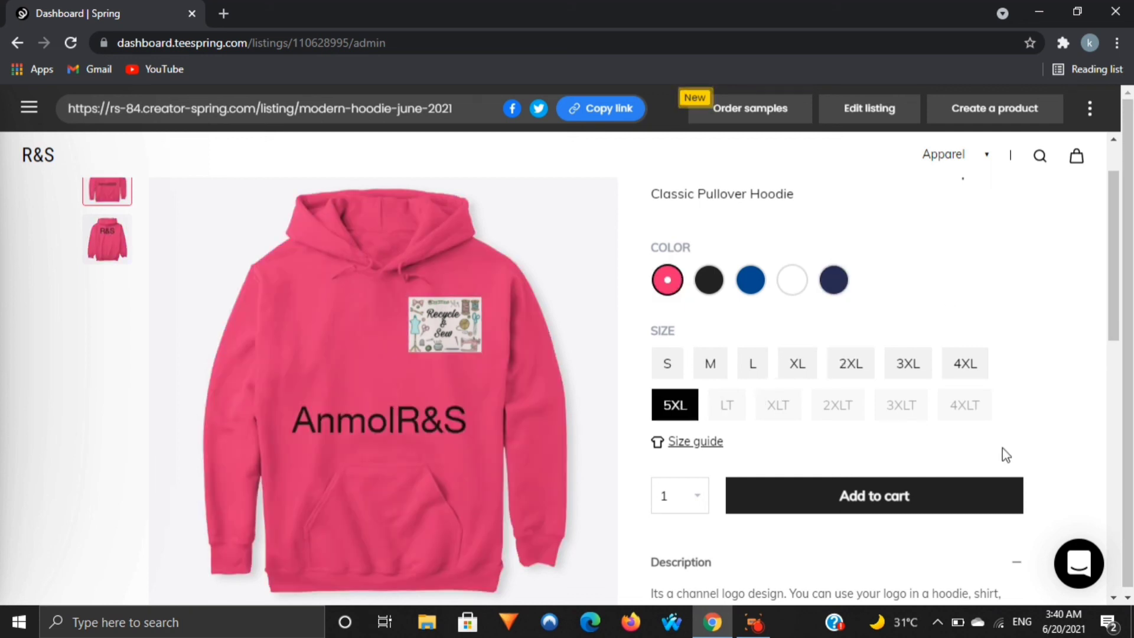